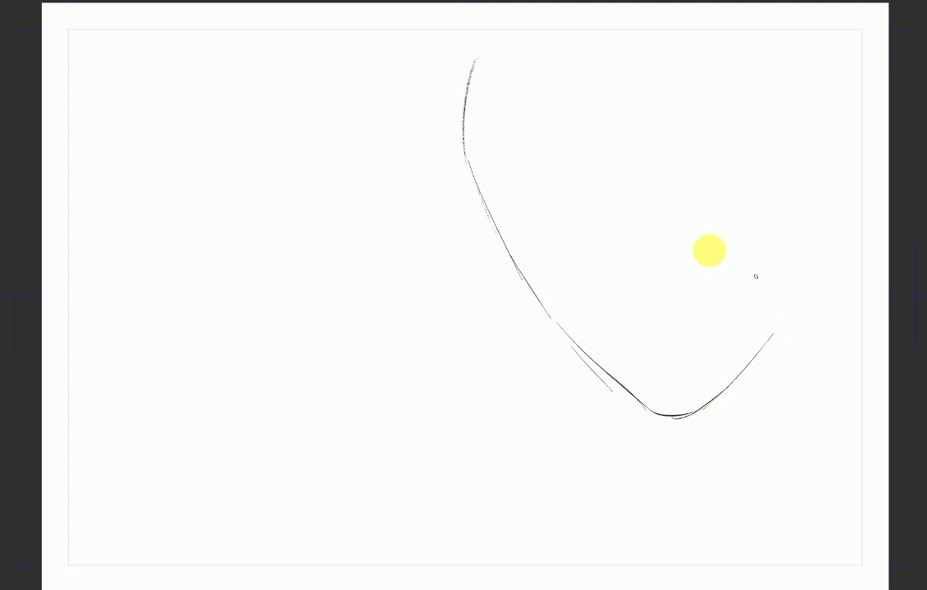
Step: Sketch the jaw curve under the chin and the bridge of the nose down toward its tip
mouse_move(654, 413)
mouse_down()
mouse_move(668, 414)
mouse_move(771, 355)
mouse_up()
mouse_move(578, 210)
mouse_down()
mouse_move(610, 267)
mouse_move(601, 235)
mouse_up()
mouse_move(603, 239)
mouse_down()
mouse_move(610, 303)
mouse_move(592, 286)
mouse_move(595, 295)
mouse_up()
drag(597, 296, 619, 325)
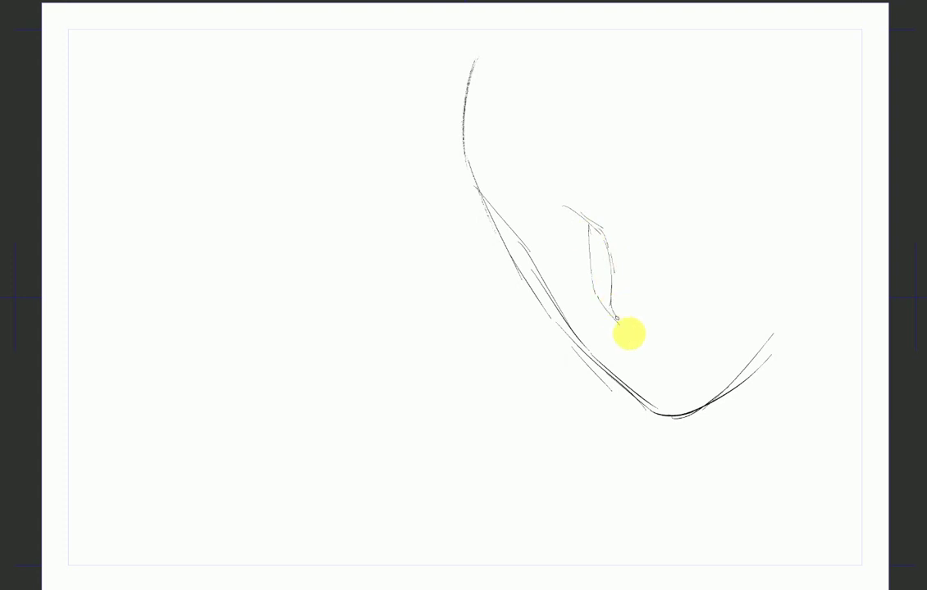
Step: Sketch both lowered eyebrows and the two eyes with their irises, corners and lower lids
drag(574, 206, 501, 197)
mouse_move(648, 190)
mouse_down()
mouse_move(724, 176)
mouse_move(645, 191)
mouse_move(692, 184)
mouse_move(663, 206)
mouse_move(698, 185)
mouse_move(731, 187)
mouse_move(676, 193)
mouse_move(665, 209)
mouse_move(687, 192)
mouse_up()
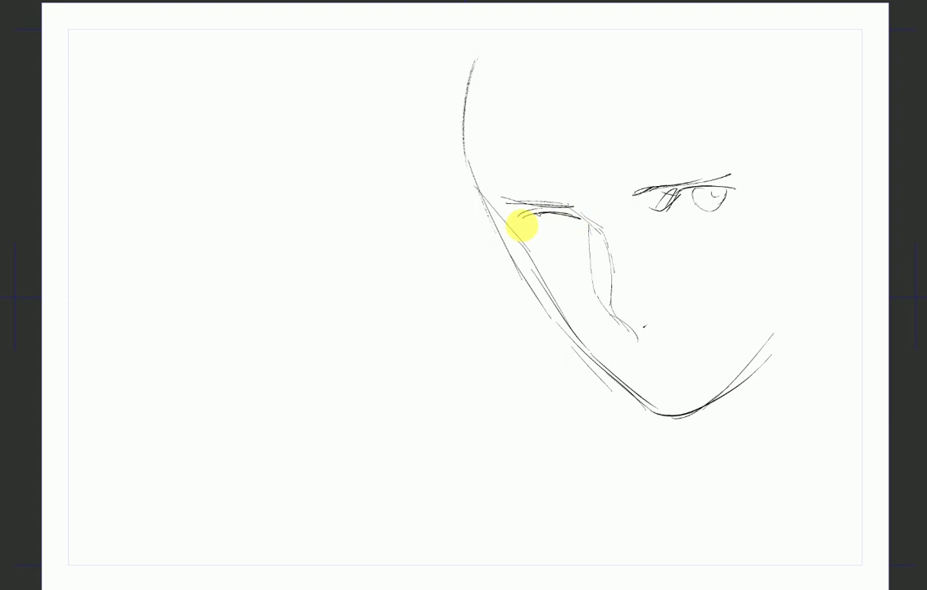
drag(557, 219, 567, 217)
drag(727, 193, 719, 197)
drag(532, 230, 567, 244)
drag(572, 242, 585, 235)
drag(716, 220, 737, 202)
Step: Strengthen the face contour from forehead to chin and sketch the mouth and the long slanted right brow line
mouse_move(479, 39)
mouse_down()
mouse_move(477, 131)
mouse_move(480, 34)
mouse_move(476, 173)
mouse_move(555, 312)
mouse_move(652, 422)
mouse_move(646, 390)
mouse_move(696, 400)
mouse_move(653, 412)
mouse_move(688, 417)
mouse_move(768, 355)
mouse_up()
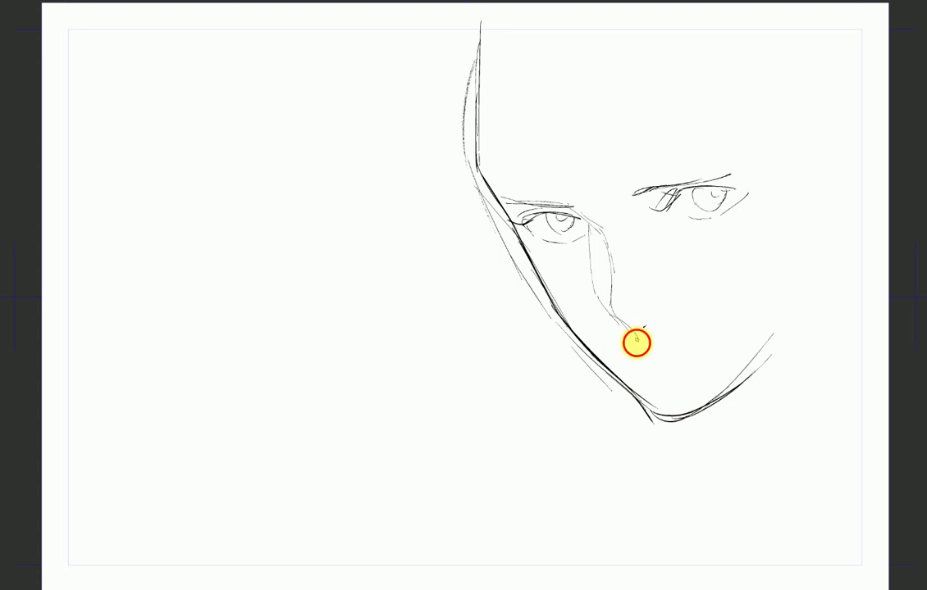
drag(620, 358, 679, 362)
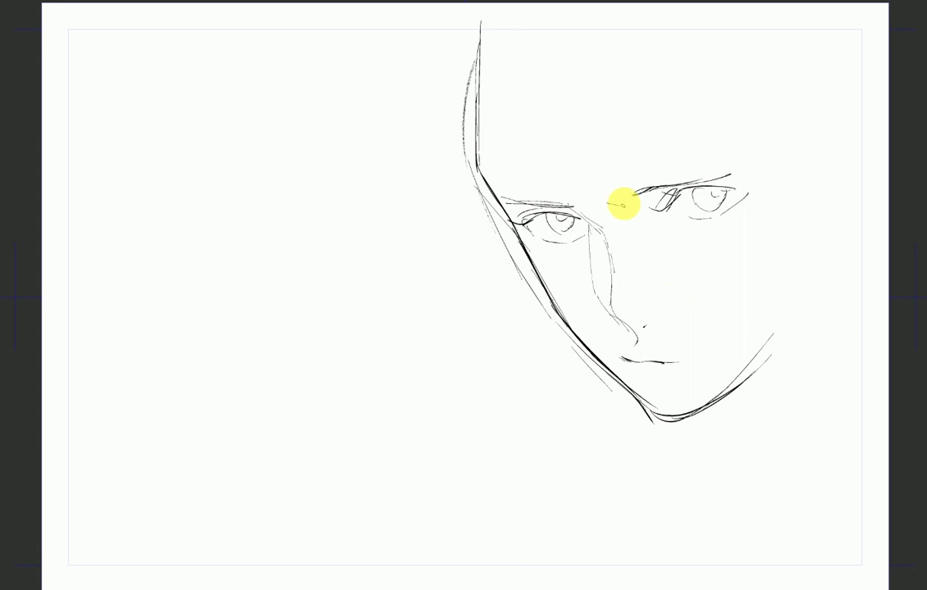
drag(629, 193, 749, 167)
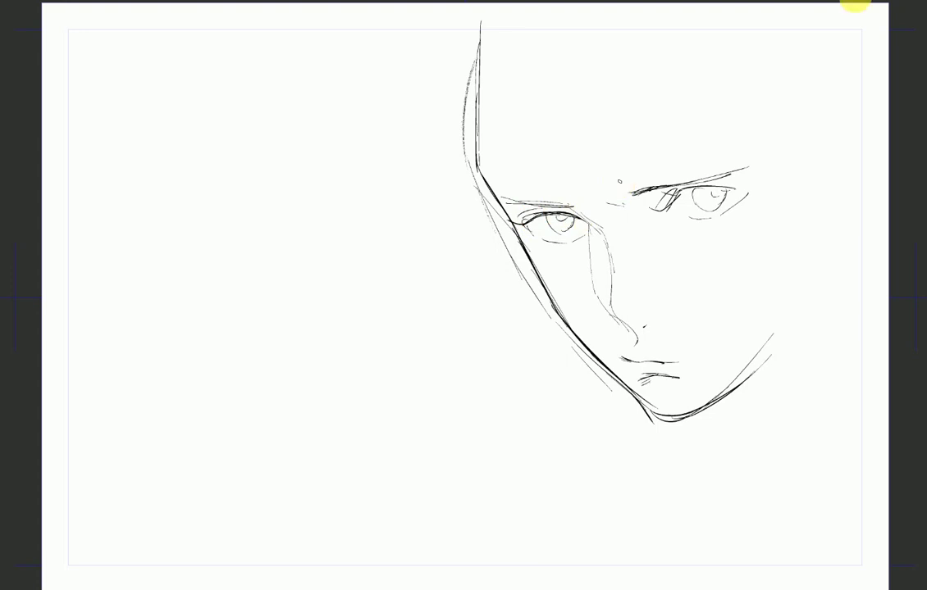
Step: Sketch the right cheek and jaw contour down to the chin and extend the mouth line
drag(835, 207, 810, 285)
drag(812, 289, 748, 375)
drag(801, 310, 751, 372)
drag(807, 289, 697, 410)
drag(676, 360, 695, 362)
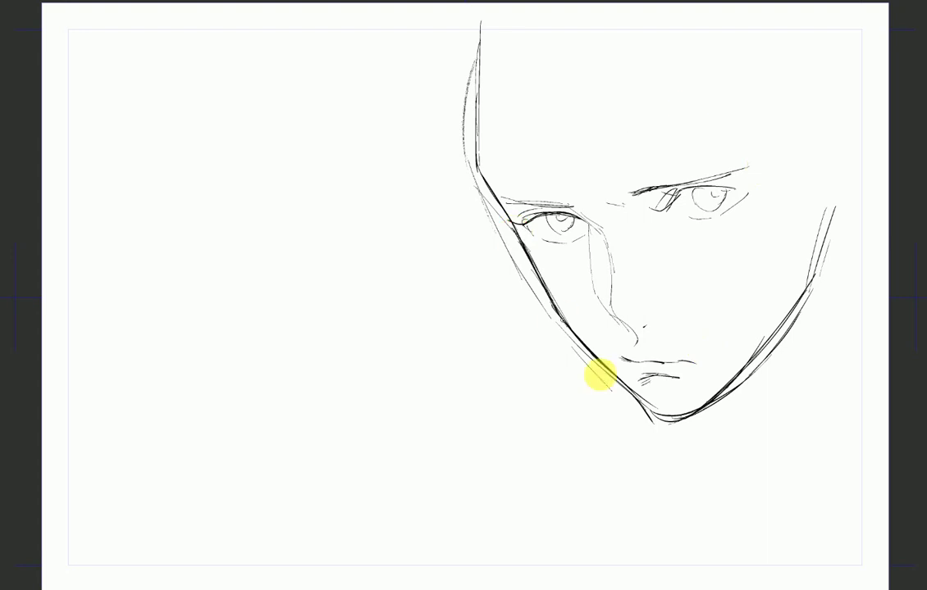
Step: Sketch the first long bang strands falling over the forehead between the brows and define the right eye's outline
drag(602, 22, 586, 173)
mouse_move(616, 51)
mouse_down()
mouse_move(600, 134)
mouse_move(567, 205)
mouse_up()
drag(644, 60, 612, 158)
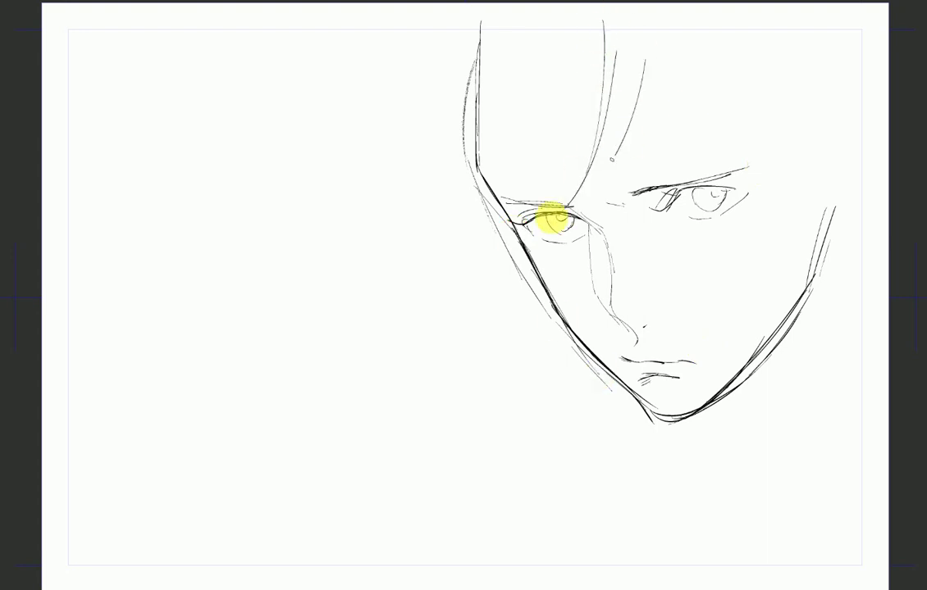
drag(564, 26, 573, 201)
mouse_move(565, 59)
mouse_down()
mouse_move(567, 164)
mouse_move(634, 250)
mouse_up()
drag(605, 159, 631, 242)
drag(641, 68, 694, 166)
mouse_move(635, 191)
mouse_down()
mouse_move(734, 190)
mouse_move(723, 216)
mouse_move(712, 217)
mouse_move(728, 217)
mouse_up()
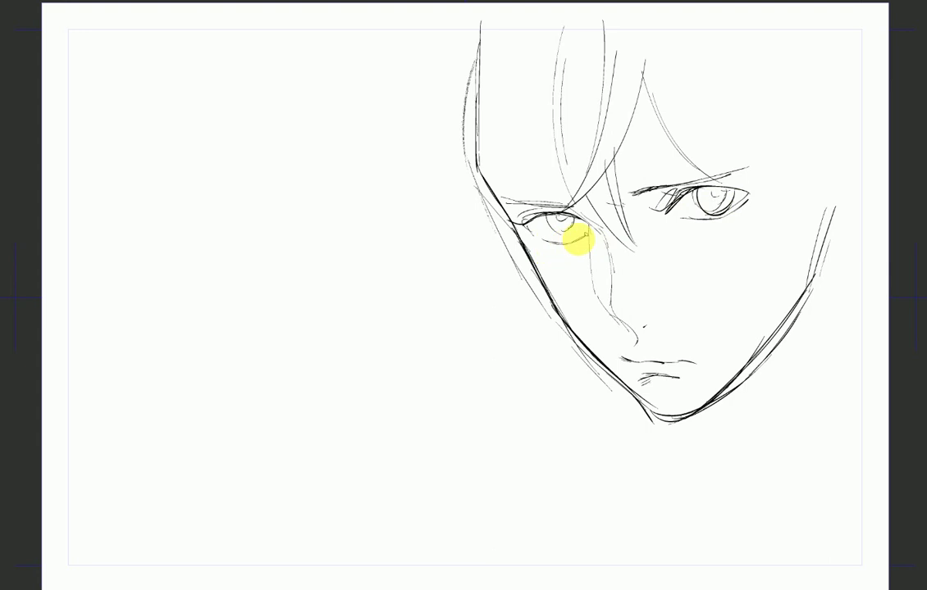
Step: Sketch the ear beside the right cheek and darken the jawline running down from it
drag(805, 207, 802, 229)
mouse_move(816, 177)
mouse_down()
mouse_move(829, 150)
mouse_move(861, 147)
mouse_move(854, 124)
mouse_move(875, 184)
mouse_move(870, 214)
mouse_up()
drag(870, 209, 822, 251)
drag(824, 249, 855, 153)
drag(832, 193, 864, 179)
mouse_move(857, 173)
mouse_down()
mouse_move(851, 206)
mouse_move(834, 212)
mouse_move(816, 189)
mouse_move(829, 249)
mouse_move(811, 289)
mouse_up()
drag(825, 223, 796, 319)
drag(820, 228, 797, 315)
Step: Fill in the bangs with curved, tapering strands across the whole forehead, some reaching past the eyes
drag(475, 93, 517, 218)
drag(482, 141, 572, 265)
drag(520, 79, 557, 260)
drag(521, 121, 584, 279)
drag(551, 65, 529, 207)
drag(556, 80, 534, 225)
drag(736, 66, 752, 217)
drag(771, 77, 726, 267)
drag(804, 54, 742, 254)
mouse_move(798, 123)
mouse_down()
mouse_move(757, 245)
mouse_move(742, 255)
mouse_up()
drag(706, 59, 750, 171)
mouse_move(632, 89)
mouse_down()
mouse_move(636, 204)
mouse_move(614, 272)
mouse_move(619, 262)
mouse_up()
drag(674, 20, 664, 131)
Step: Sketch the tufts of hair flicking outward beside the left temple and cheek
drag(465, 4, 442, 91)
drag(460, 31, 423, 124)
drag(473, 65, 374, 123)
drag(473, 54, 440, 101)
mouse_move(460, 5)
mouse_down()
mouse_move(423, 89)
mouse_move(432, 153)
mouse_up()
drag(478, 107, 440, 239)
drag(464, 81, 434, 215)
drag(450, 123, 382, 186)
mouse_move(478, 178)
mouse_down()
mouse_move(444, 198)
mouse_move(459, 205)
mouse_up()
mouse_move(466, 176)
mouse_down()
mouse_move(474, 202)
mouse_move(462, 240)
mouse_up()
Step: Add hair strands at the right temple and above the ear
drag(794, 96, 792, 181)
drag(706, 62, 721, 163)
drag(859, 74, 850, 167)
drag(870, 129, 869, 153)
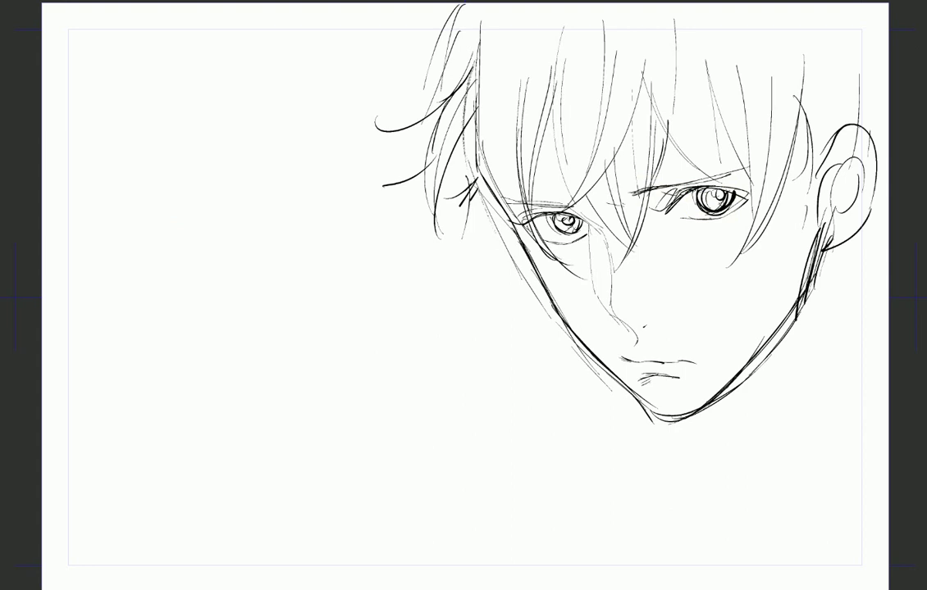
Step: Redraw the irises and pupils of the eyes with lower-lid accents, and reinforce the chin line
drag(727, 210, 710, 195)
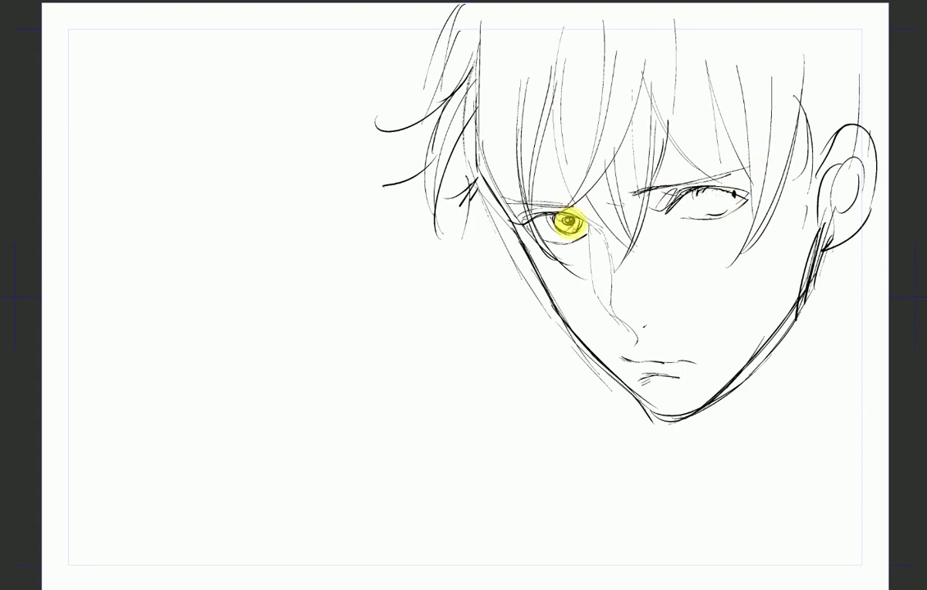
drag(700, 210, 728, 191)
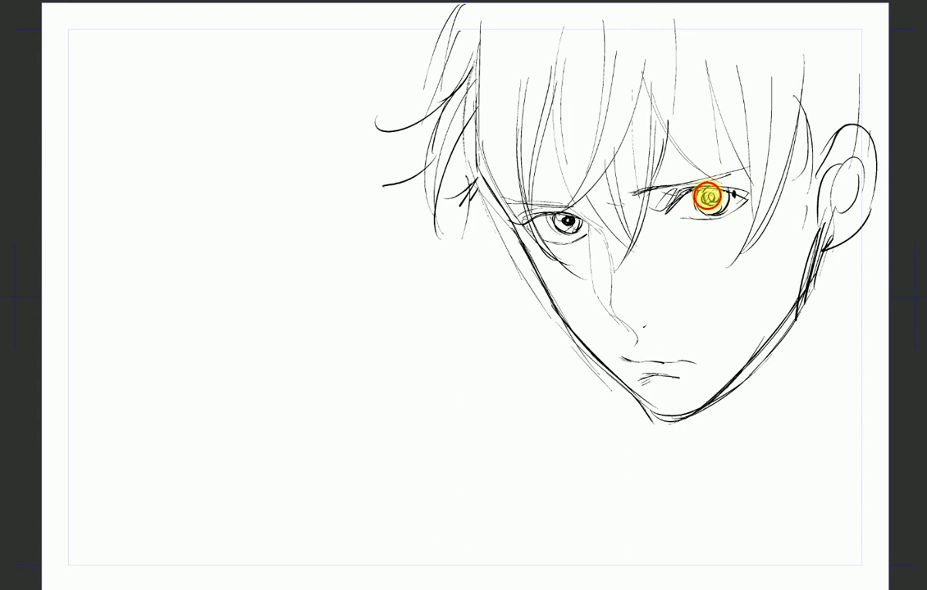
drag(712, 222, 700, 220)
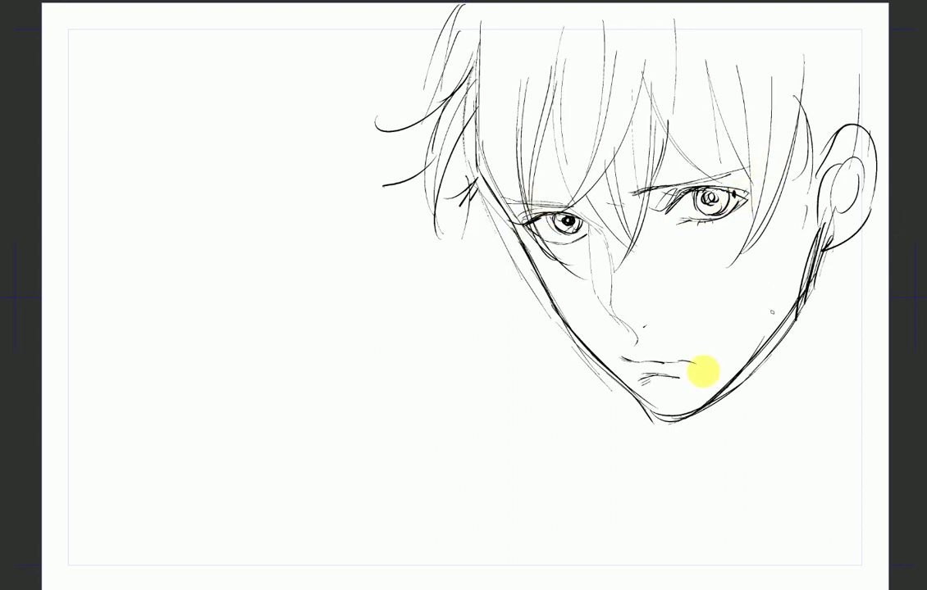
drag(633, 393, 679, 408)
Step: Thicken the lower edge of the ear and sketch curling hair strands in front of and above it
drag(828, 246, 870, 208)
drag(831, 41, 862, 125)
drag(828, 68, 854, 120)
drag(850, 125, 807, 195)
drag(792, 146, 818, 230)
drag(850, 94, 888, 137)
drag(857, 52, 889, 93)
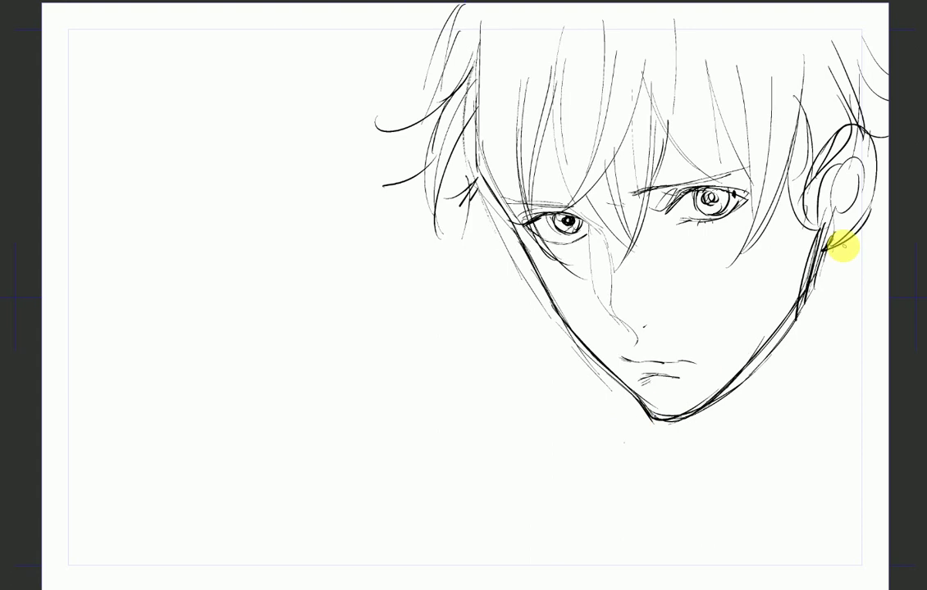
Step: Sketch the front of the neck and throat curving down below the chin
mouse_move(625, 413)
mouse_down()
mouse_move(629, 426)
mouse_move(673, 447)
mouse_up()
mouse_move(664, 424)
mouse_down()
mouse_move(674, 476)
mouse_move(616, 520)
mouse_up()
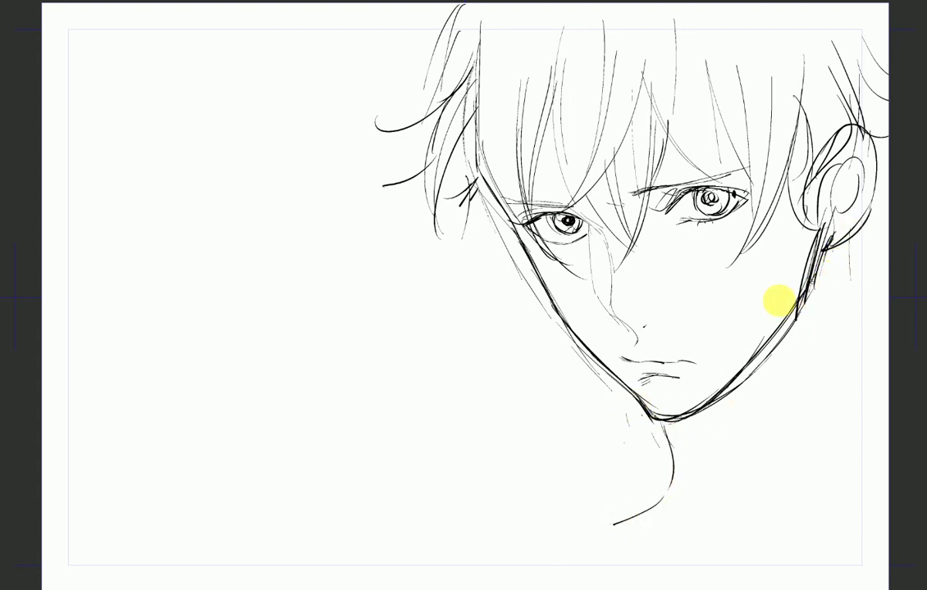
drag(620, 381, 614, 466)
drag(616, 420, 630, 491)
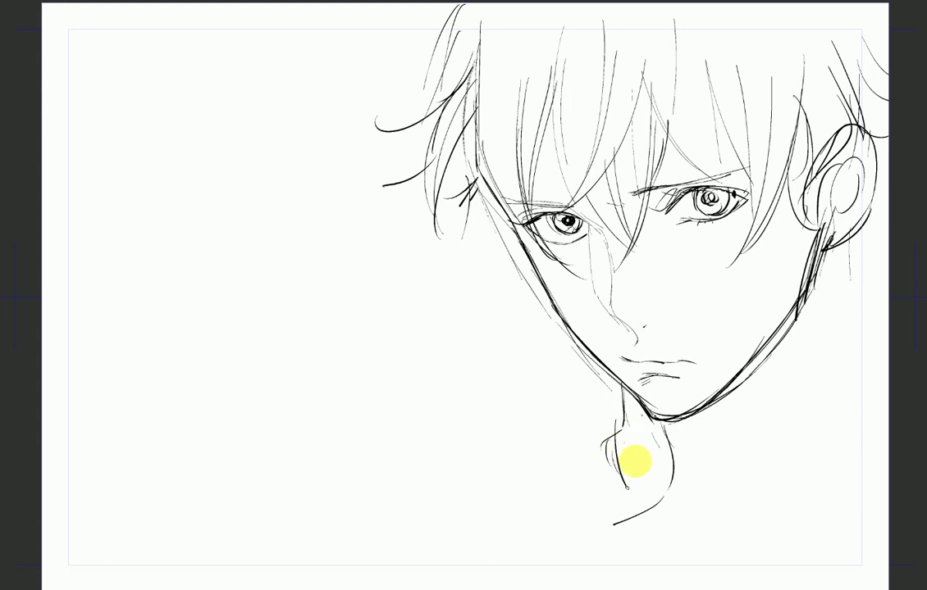
Step: Sketch the right side of the neck with its muscle lines and add short strokes beside the left neck edge
drag(810, 307, 756, 422)
mouse_move(712, 466)
mouse_down()
mouse_move(681, 492)
mouse_move(730, 413)
mouse_up()
drag(811, 332, 782, 459)
drag(619, 413, 587, 425)
mouse_move(615, 400)
mouse_down()
mouse_move(574, 408)
mouse_move(570, 392)
mouse_up()
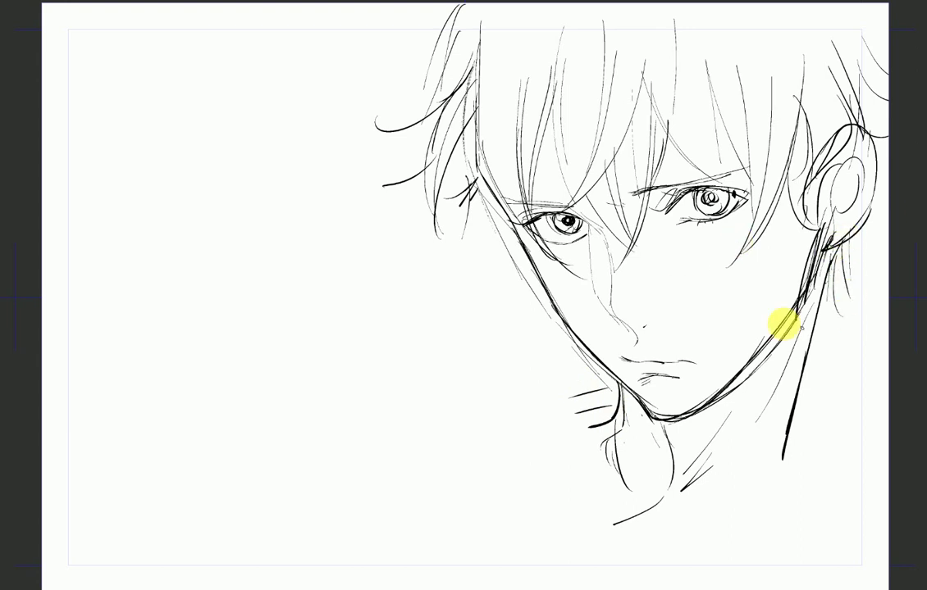
Step: Sketch the left shoulder curve, the collar edge beside the neck and the right neck-to-shoulder slope
mouse_move(484, 304)
mouse_down()
mouse_move(539, 295)
mouse_move(411, 366)
mouse_up()
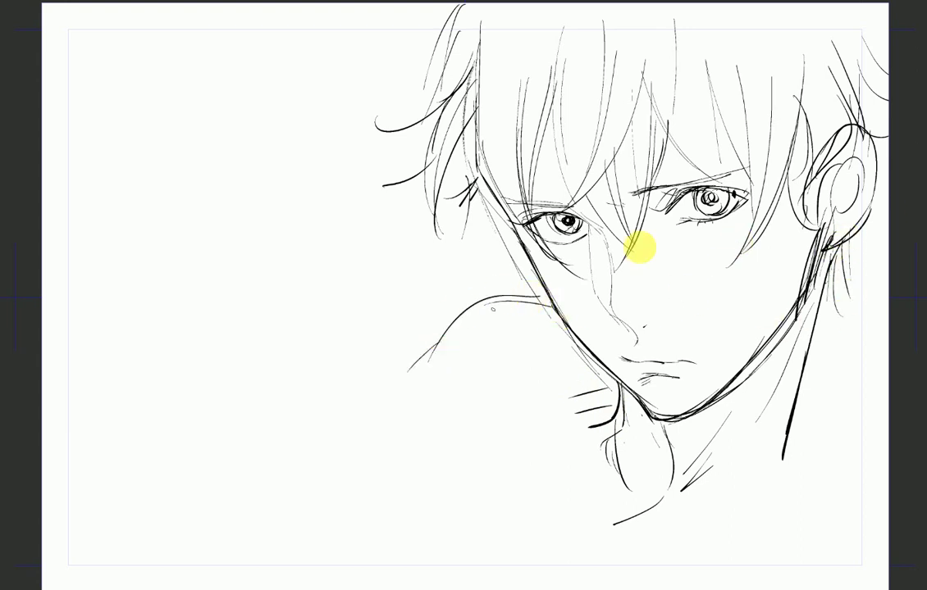
mouse_move(548, 344)
mouse_down()
mouse_move(595, 433)
mouse_move(612, 492)
mouse_up()
drag(802, 397, 826, 445)
drag(820, 304, 875, 490)
drag(831, 398, 901, 526)
drag(833, 260, 838, 444)
Step: Draw darker hair locks hanging along the left cheek and reinforce the left jawline
drag(495, 192, 519, 234)
drag(492, 127, 522, 239)
mouse_move(498, 48)
mouse_down()
mouse_move(476, 133)
mouse_move(516, 269)
mouse_up()
mouse_move(480, 176)
mouse_down()
mouse_move(497, 236)
mouse_move(531, 283)
mouse_up()
drag(501, 163, 519, 269)
mouse_move(434, 242)
mouse_down()
mouse_move(476, 192)
mouse_move(513, 221)
mouse_move(577, 331)
mouse_move(625, 387)
mouse_up()
Step: Redraw the ear larger with bolder outer and inner contours
mouse_move(867, 201)
mouse_down()
mouse_move(871, 186)
mouse_move(837, 169)
mouse_up()
mouse_move(876, 126)
mouse_down()
mouse_move(884, 201)
mouse_move(823, 259)
mouse_up()
drag(874, 172, 834, 223)
drag(876, 128, 839, 165)
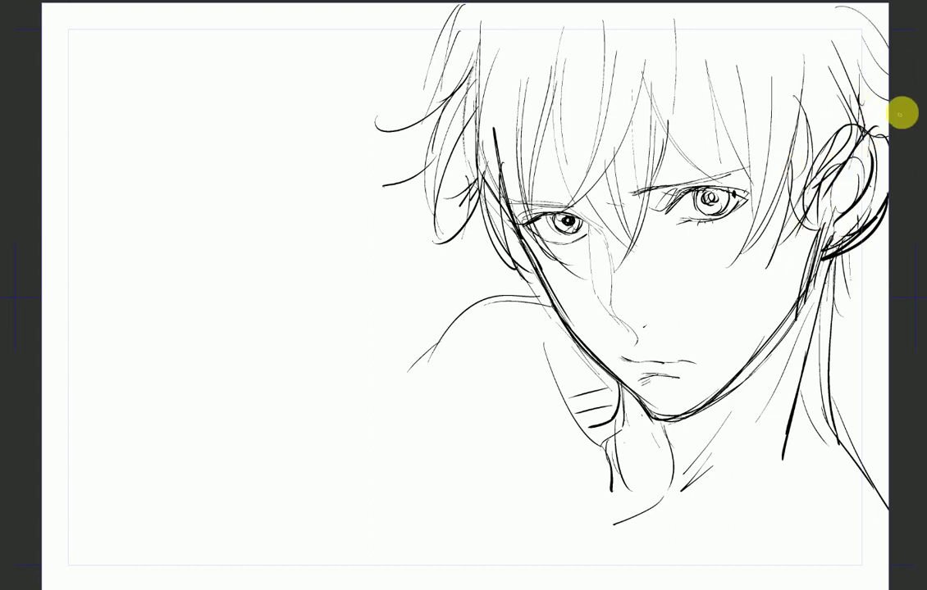
Step: Sketch the shirt's round neckline, the long fold under the collar and the left shoulder line sloping to the arm
mouse_move(623, 408)
mouse_down()
mouse_move(626, 484)
mouse_move(645, 525)
mouse_move(841, 471)
mouse_up()
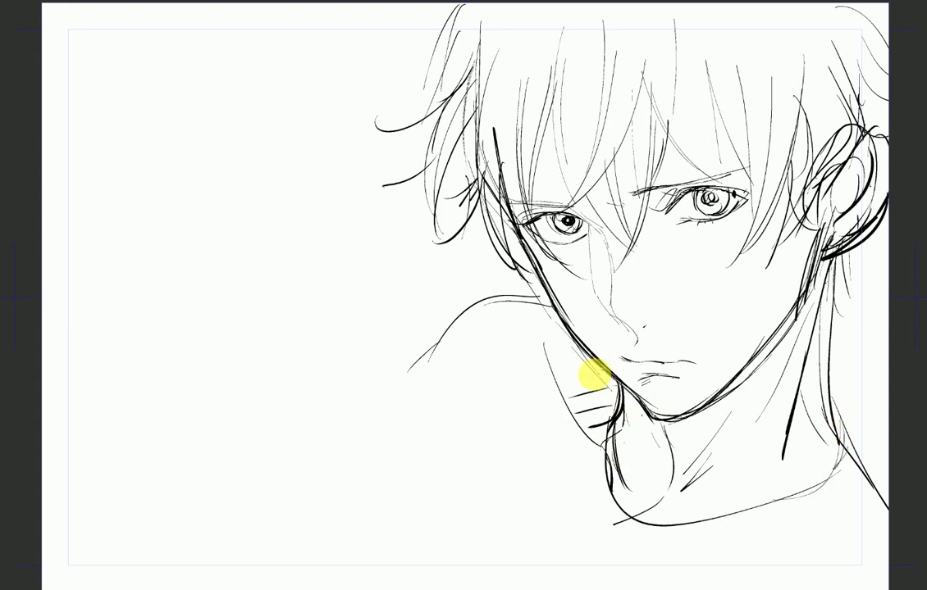
mouse_move(551, 317)
mouse_down()
mouse_move(542, 472)
mouse_move(590, 589)
mouse_up()
mouse_move(558, 360)
mouse_down()
mouse_move(548, 465)
mouse_move(592, 575)
mouse_up()
mouse_move(532, 275)
mouse_down()
mouse_move(482, 292)
mouse_move(369, 383)
mouse_move(189, 498)
mouse_up()
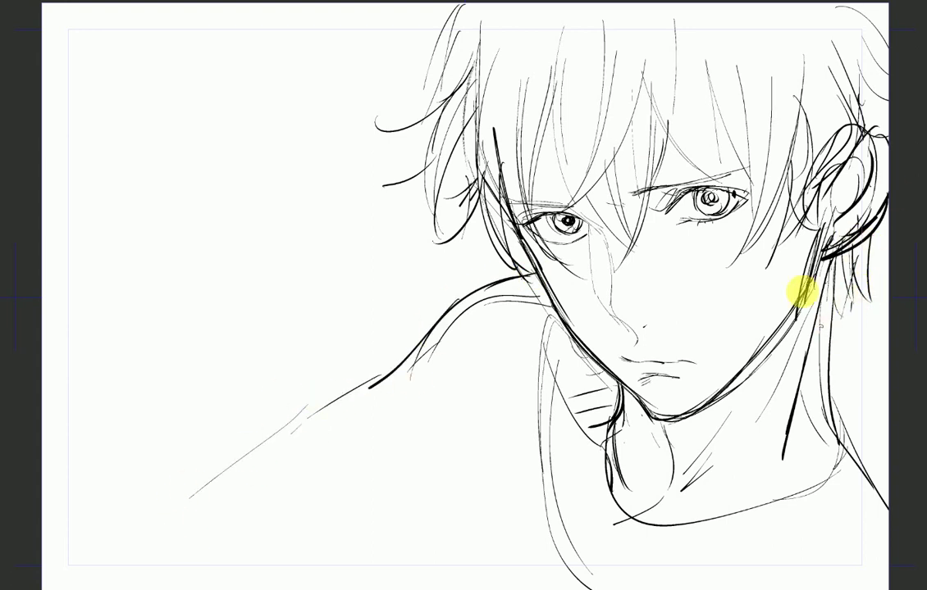
Step: Sketch the left sleeve opening and armhole seam, and add the right shoulder and chest lines
drag(340, 398, 288, 441)
mouse_move(333, 548)
mouse_down()
mouse_move(304, 443)
mouse_move(313, 408)
mouse_up()
drag(460, 328, 388, 548)
drag(423, 399, 389, 577)
drag(360, 577, 388, 560)
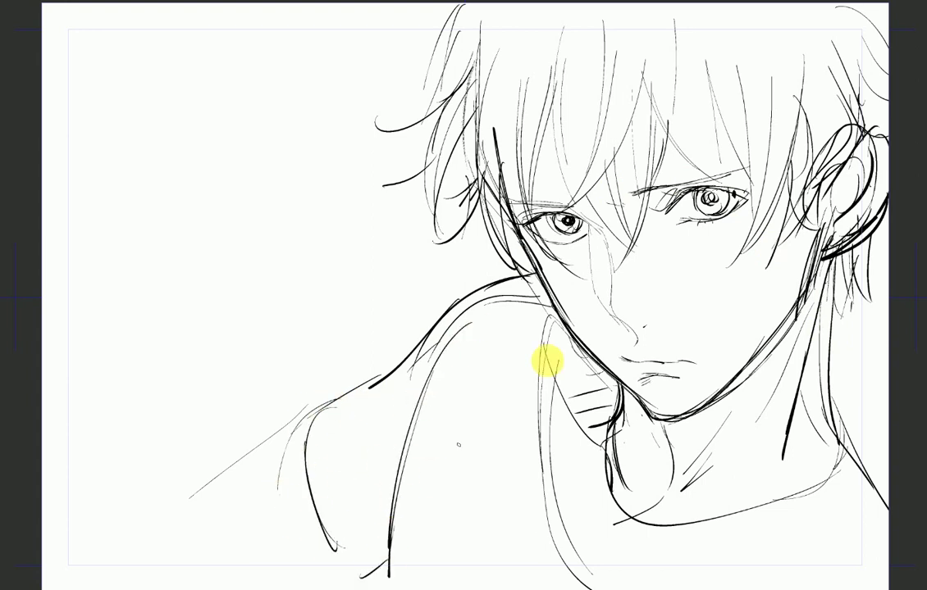
mouse_move(825, 386)
mouse_down()
mouse_move(912, 517)
mouse_move(776, 582)
mouse_up()
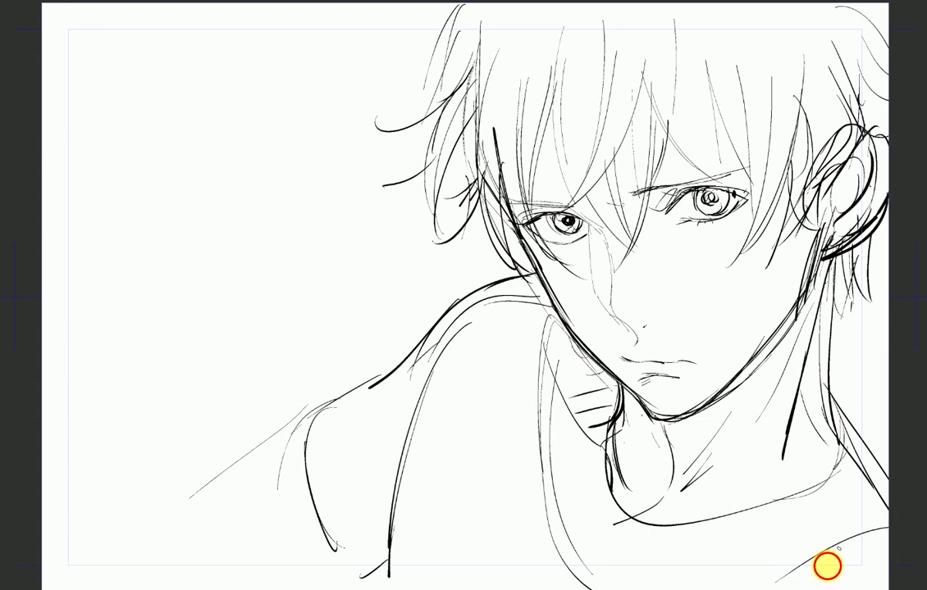
Step: Reinforce the left shoulder, sleeve hem and upper-arm outlines and add long fold lines down the shirt
drag(382, 377, 296, 427)
mouse_move(299, 417)
mouse_down()
mouse_move(294, 444)
mouse_move(334, 566)
mouse_up()
mouse_move(254, 459)
mouse_down()
mouse_move(147, 500)
mouse_move(67, 564)
mouse_up()
drag(194, 491, 244, 514)
drag(252, 528, 255, 565)
drag(335, 564, 259, 578)
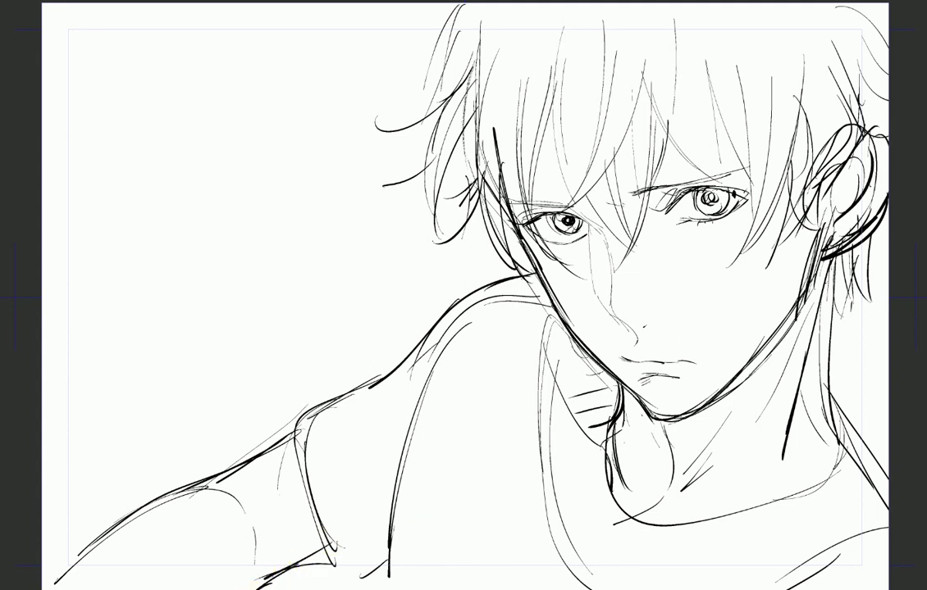
drag(383, 399, 381, 589)
drag(468, 375, 437, 589)
drag(332, 560, 355, 589)
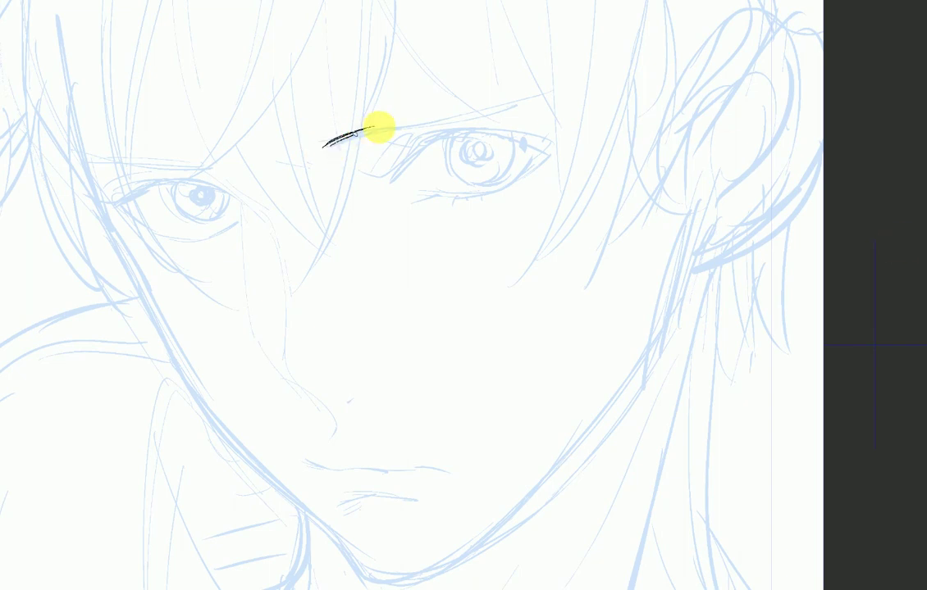
Step: Ink the right eyebrow, upper eyelid with its outer corner and the eyelid crease in black over the blue sketch
mouse_move(401, 128)
mouse_down()
mouse_move(372, 126)
mouse_move(555, 96)
mouse_up()
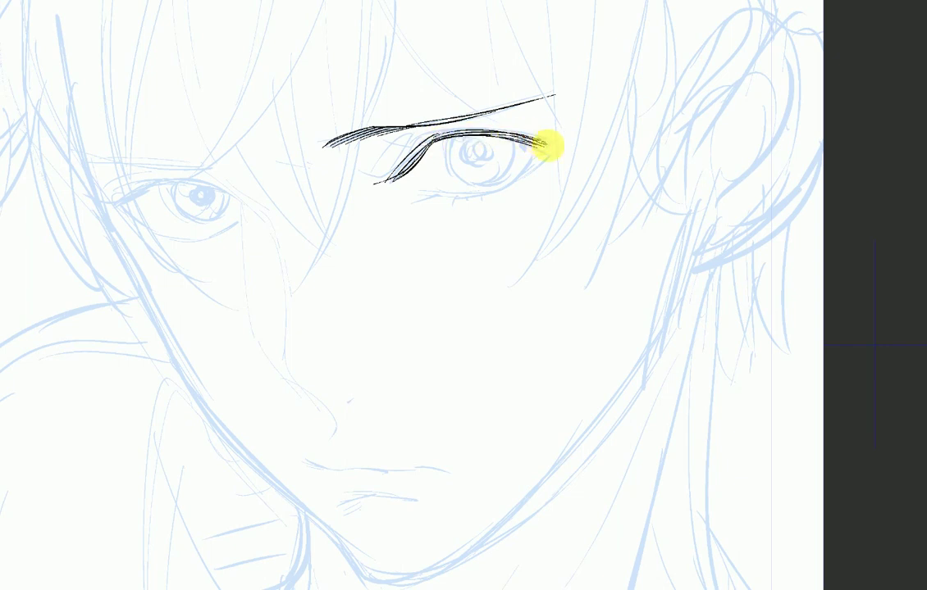
drag(538, 148, 545, 150)
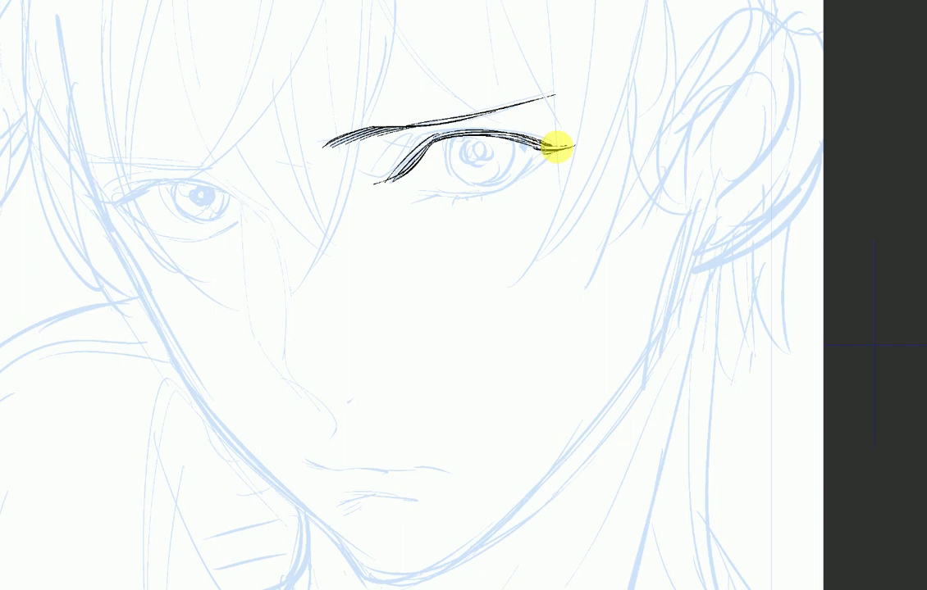
drag(365, 134, 351, 166)
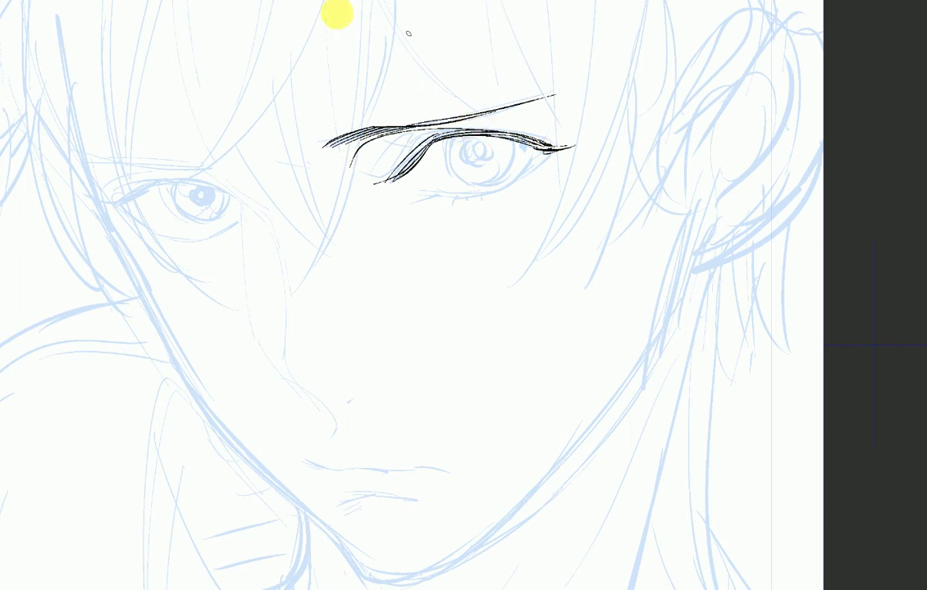
mouse_move(434, 133)
mouse_down()
mouse_move(387, 142)
mouse_move(371, 165)
mouse_up()
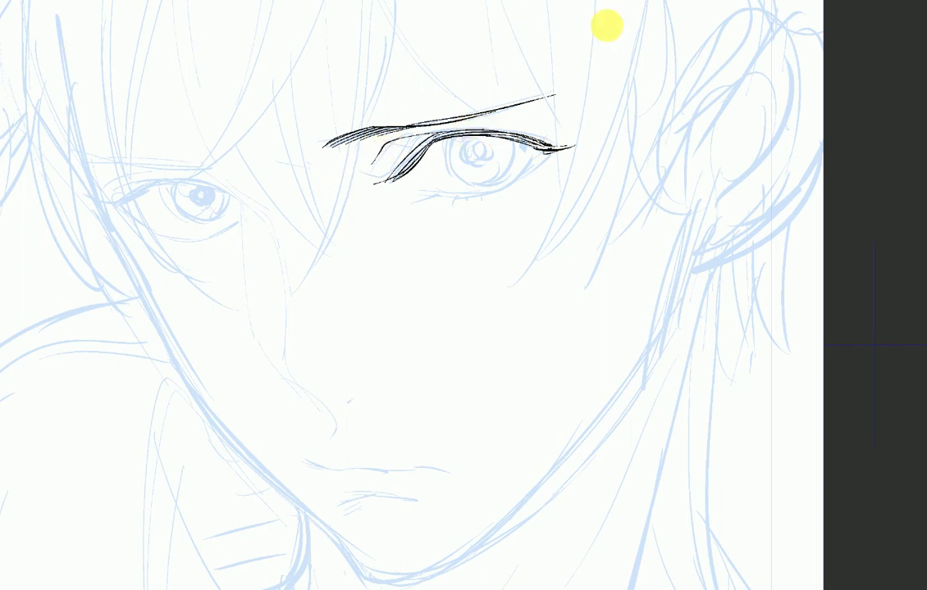
Step: Ink the right eye's iris, pupil, lower lid and lashes, and hatch the iris's upper part
mouse_move(454, 139)
mouse_down()
mouse_move(460, 177)
mouse_move(450, 164)
mouse_move(476, 187)
mouse_move(500, 169)
mouse_move(503, 140)
mouse_up()
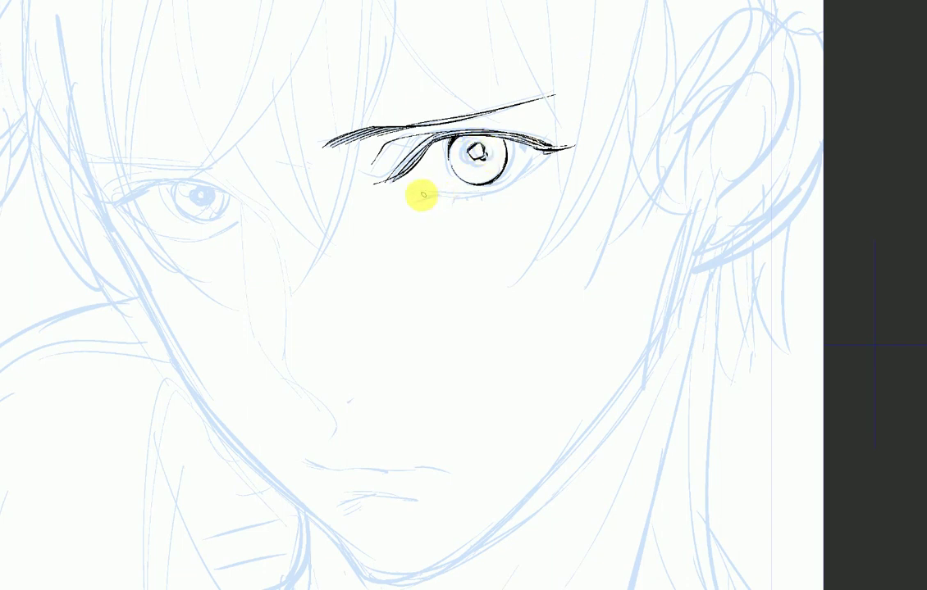
mouse_move(454, 194)
mouse_down()
mouse_move(506, 186)
mouse_move(534, 162)
mouse_up()
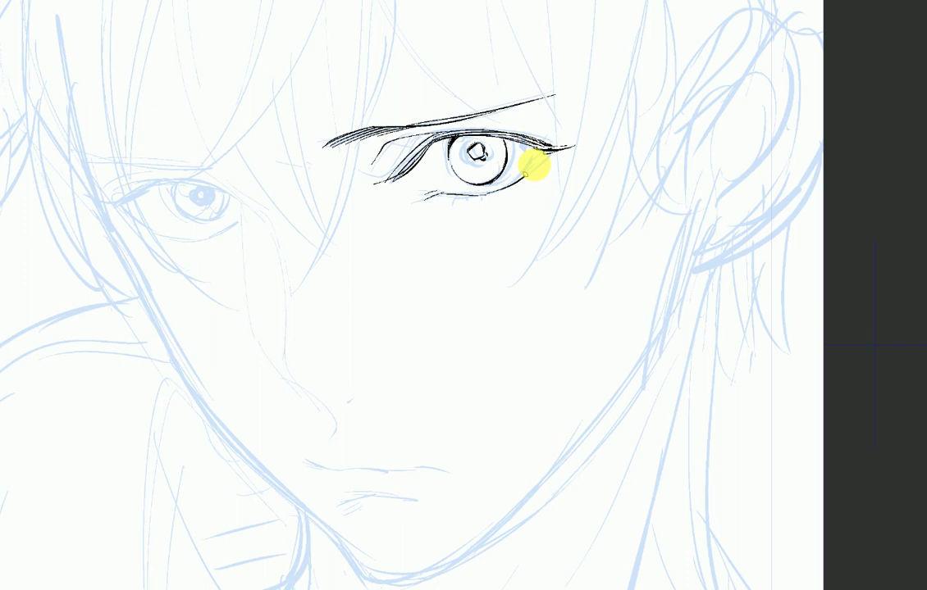
drag(425, 196, 461, 202)
drag(547, 152, 577, 145)
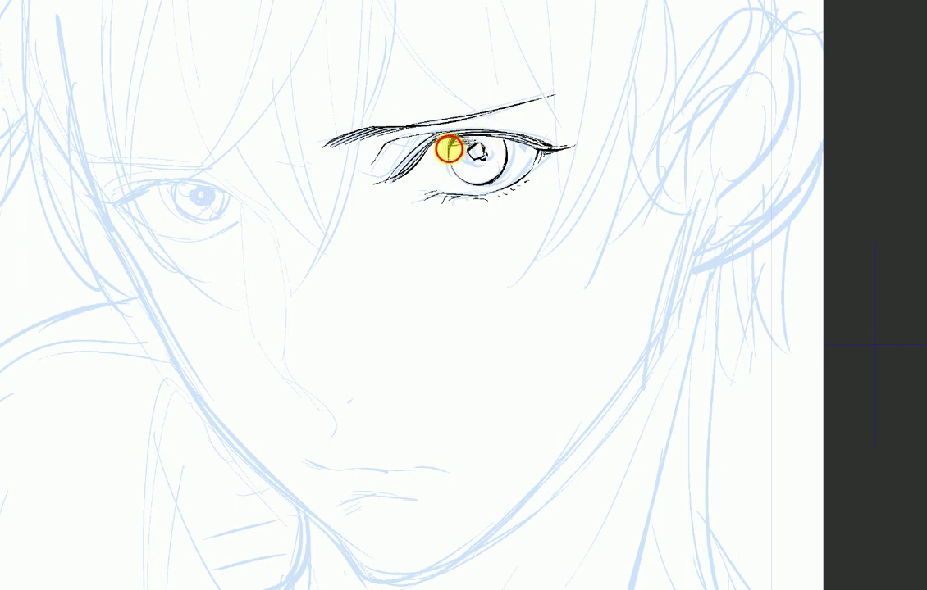
drag(485, 136, 503, 141)
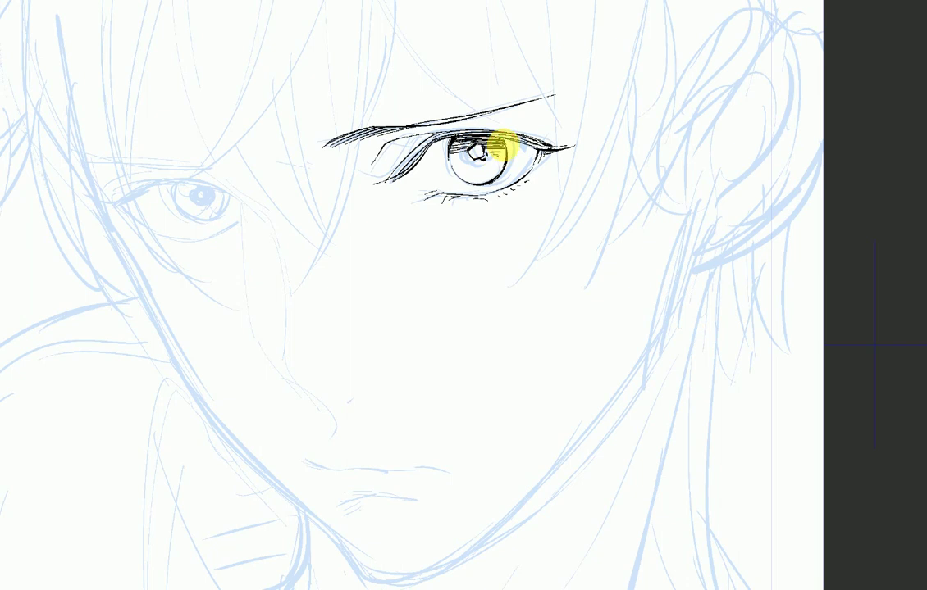
Step: Ink the nose bridge, nose tip and nostril, the mouth line and the lower-lip shading lines
mouse_move(220, 175)
mouse_down()
mouse_move(266, 223)
mouse_move(277, 263)
mouse_move(275, 245)
mouse_move(285, 371)
mouse_move(333, 424)
mouse_up()
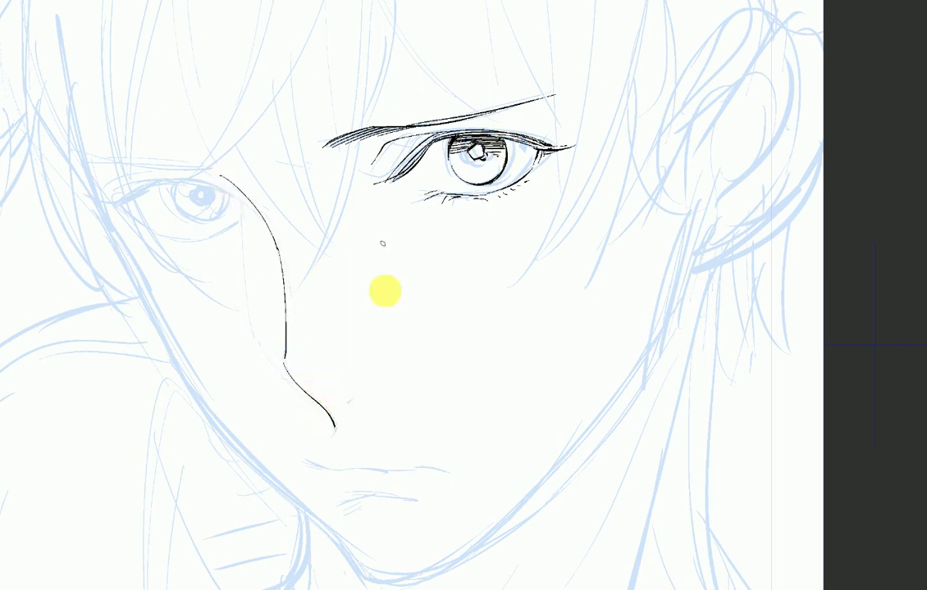
mouse_move(246, 199)
mouse_down()
mouse_move(261, 354)
mouse_move(318, 407)
mouse_up()
mouse_move(301, 458)
mouse_down()
mouse_move(378, 470)
mouse_move(342, 470)
mouse_move(460, 476)
mouse_up()
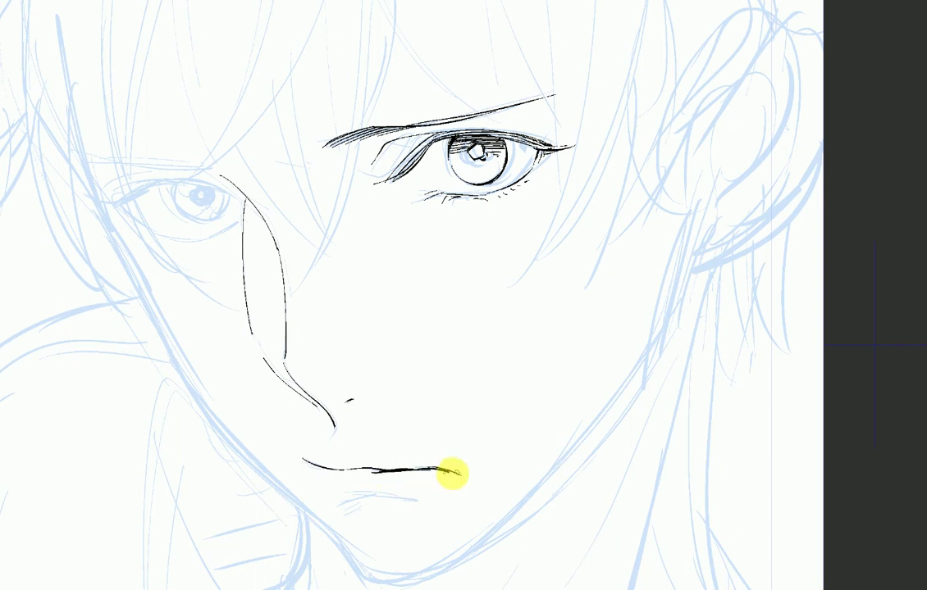
drag(360, 468, 399, 467)
mouse_move(319, 483)
mouse_down()
mouse_move(355, 502)
mouse_move(430, 501)
mouse_up()
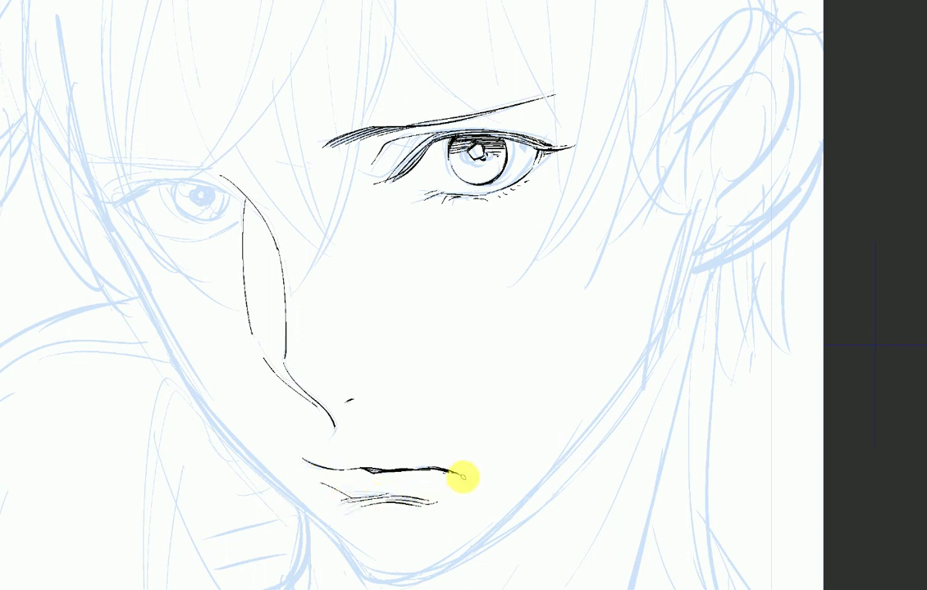
Step: Ink the left eyebrow and the left eye's upper eyelid with its corners and crease in black
mouse_move(64, 145)
mouse_down()
mouse_move(209, 173)
mouse_move(188, 159)
mouse_move(224, 177)
mouse_move(123, 161)
mouse_move(197, 156)
mouse_up()
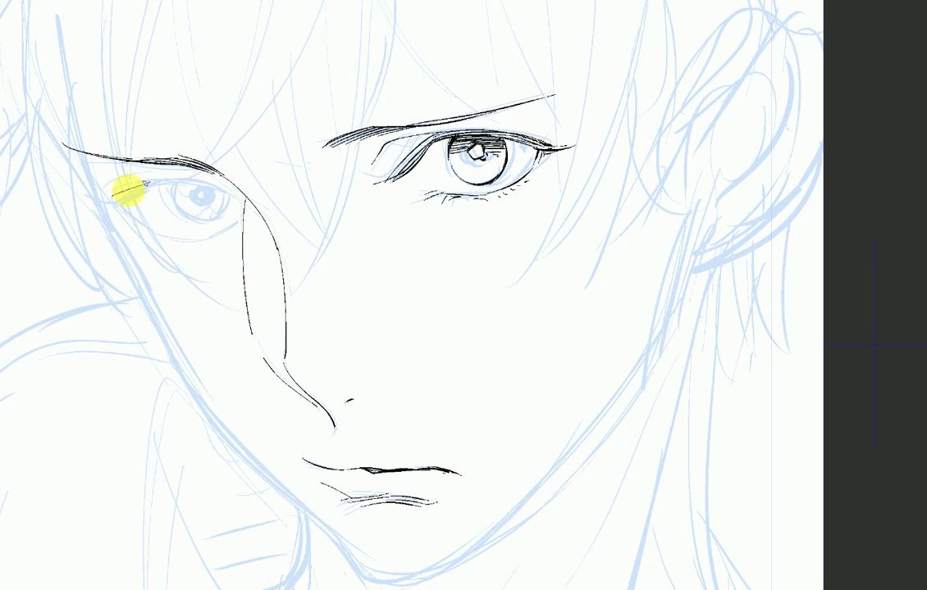
mouse_move(118, 198)
mouse_down()
mouse_move(160, 182)
mouse_move(233, 194)
mouse_up()
drag(159, 181, 233, 195)
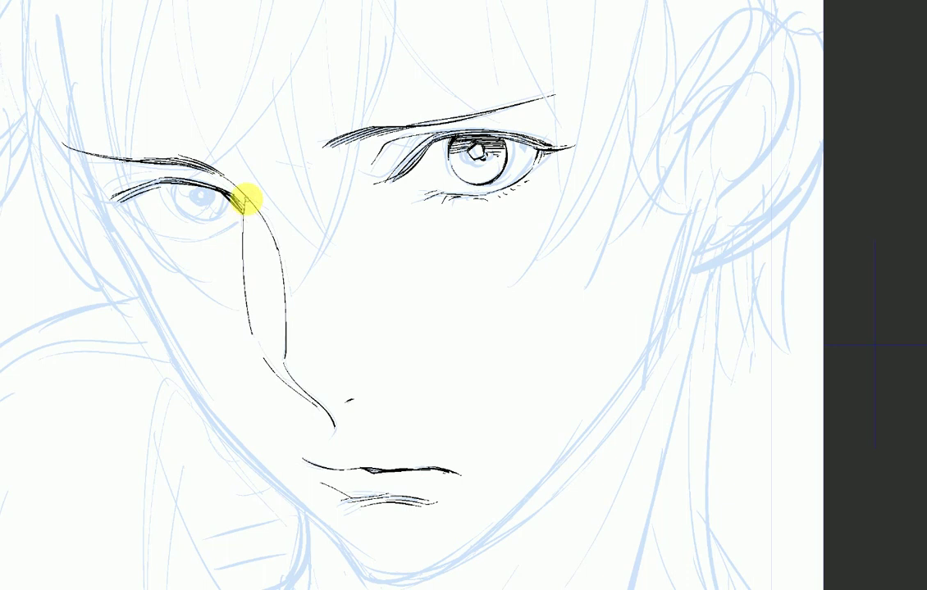
drag(118, 200, 98, 195)
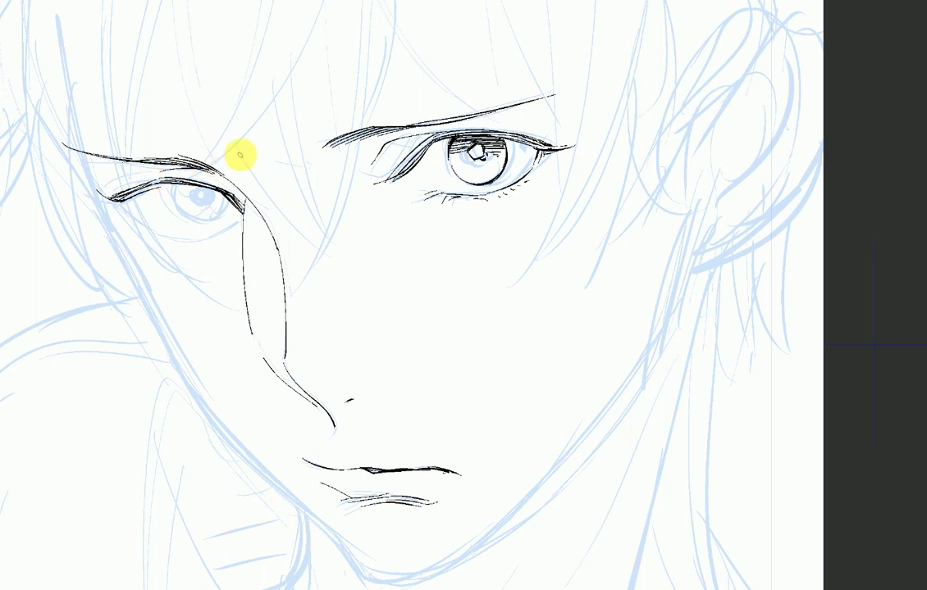
Step: Ink the left eye's iris, pupil and lower lid with lashes, and hatch the iris's upper part
mouse_move(134, 184)
mouse_down()
mouse_move(203, 168)
mouse_move(183, 214)
mouse_up()
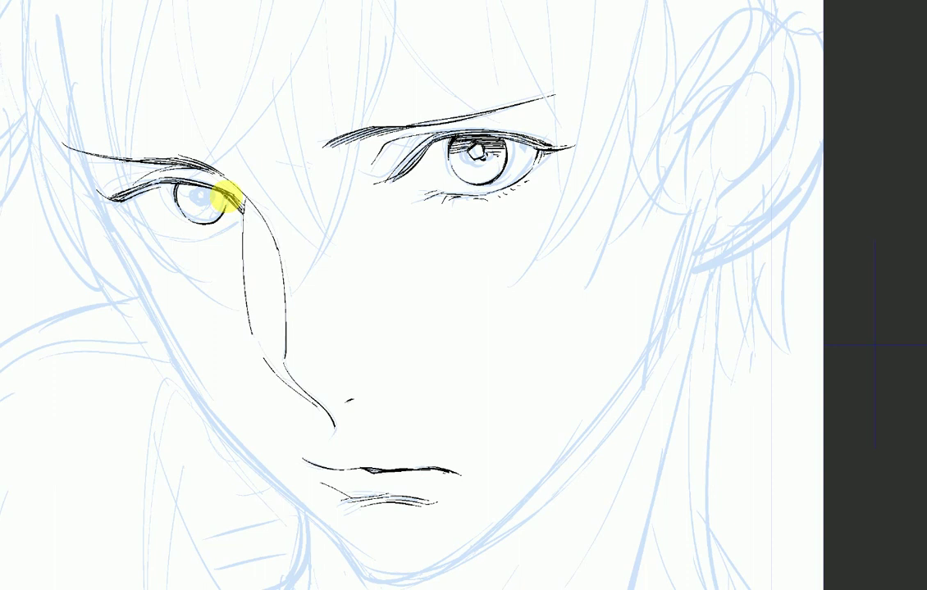
drag(195, 221, 227, 209)
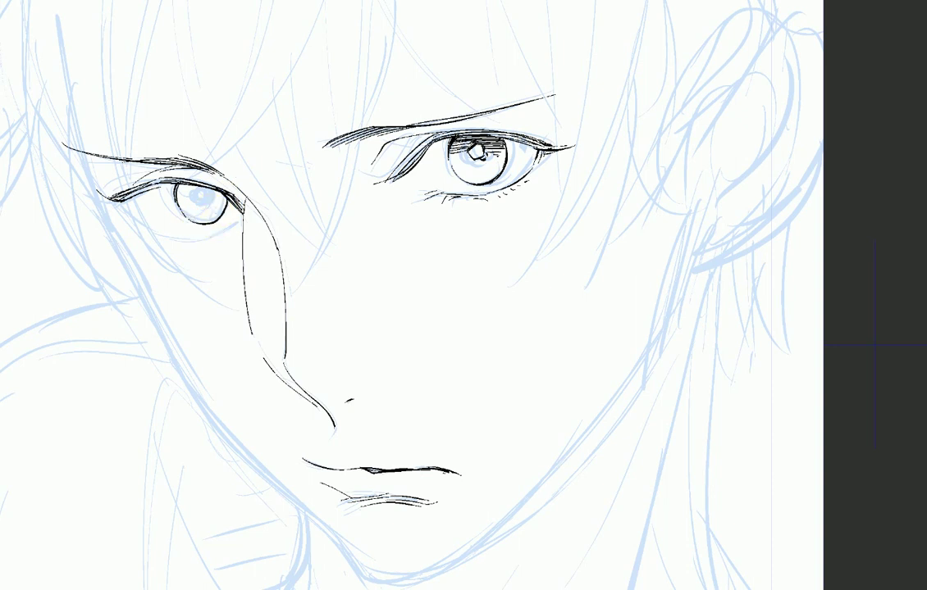
click(180, 211)
mouse_move(173, 198)
mouse_down()
mouse_move(201, 226)
mouse_move(217, 223)
mouse_up()
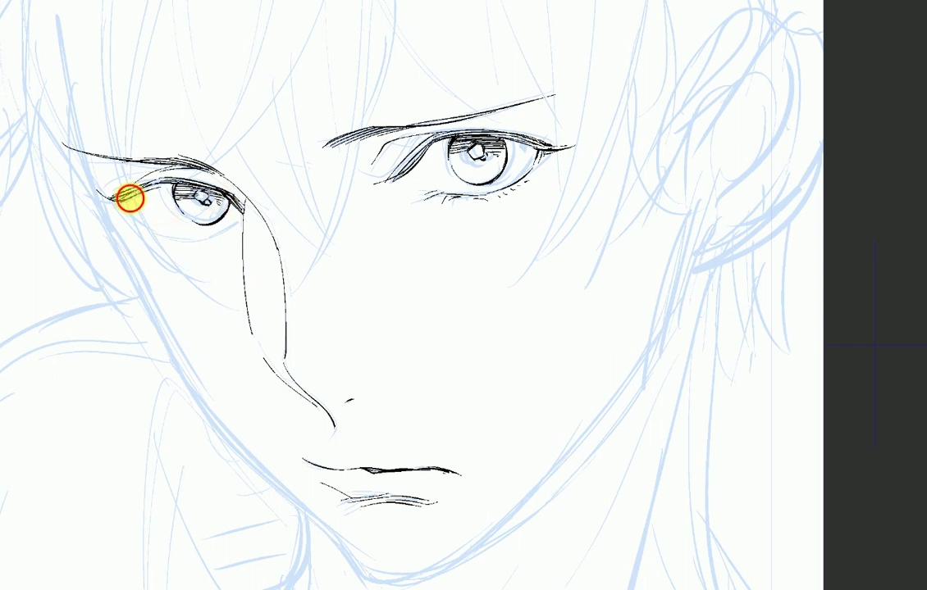
drag(131, 195, 153, 183)
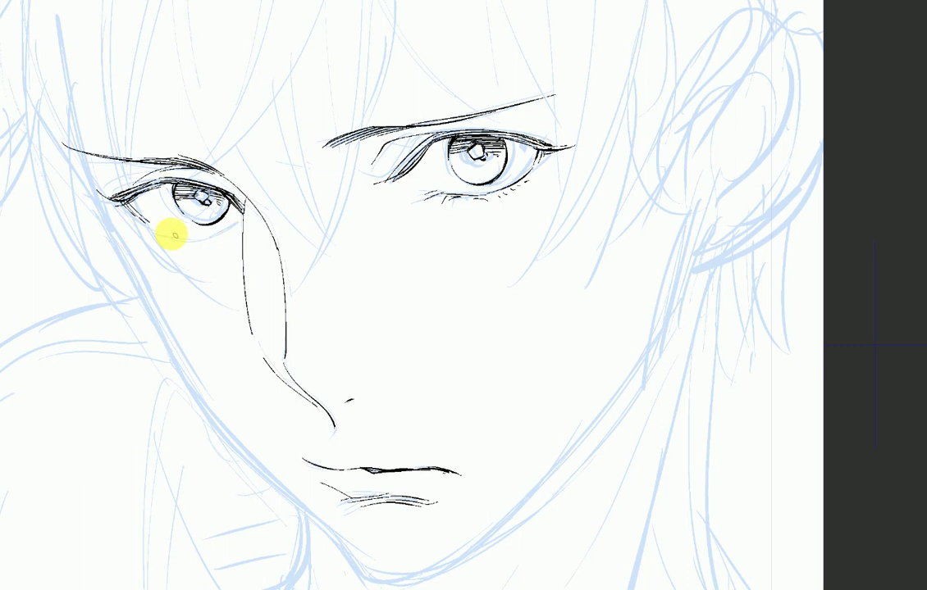
drag(187, 239, 233, 233)
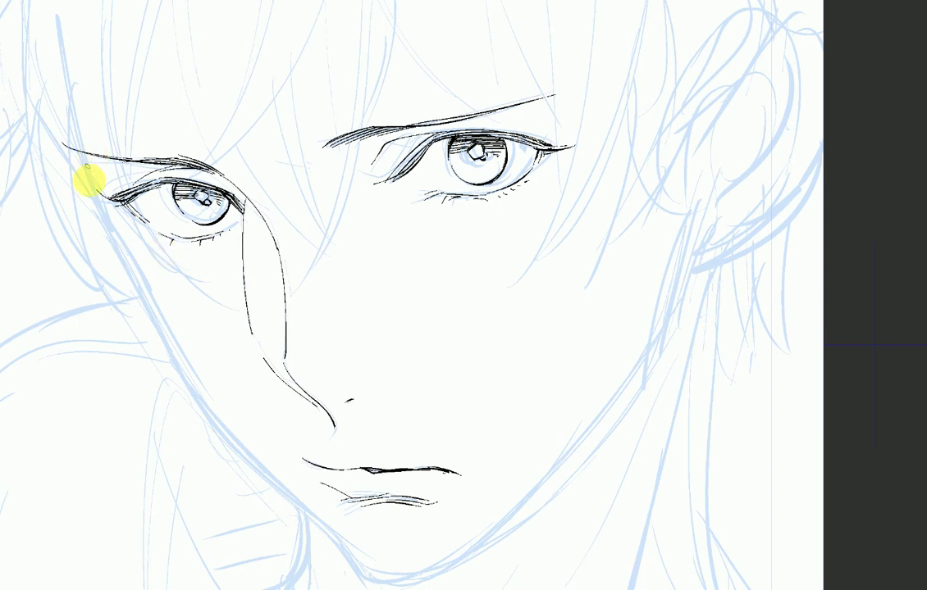
Step: Ink the face contour from the left temple down around the chin and up the right jaw toward the ear
mouse_move(119, 241)
mouse_down()
mouse_move(202, 400)
mouse_move(187, 378)
mouse_move(263, 474)
mouse_move(352, 558)
mouse_move(366, 554)
mouse_move(354, 562)
mouse_move(384, 577)
mouse_move(460, 553)
mouse_move(588, 443)
mouse_up()
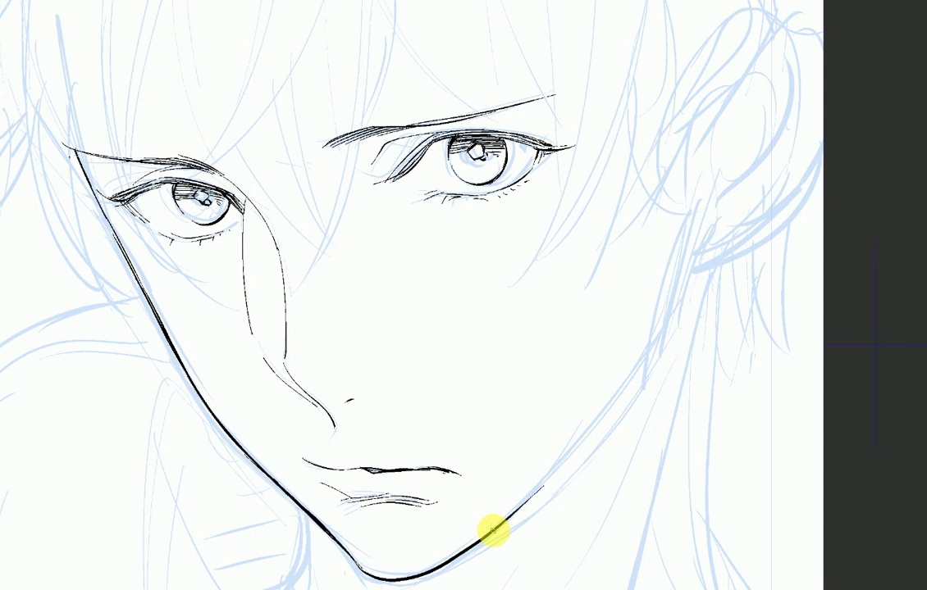
drag(492, 531, 576, 447)
mouse_move(533, 490)
mouse_down()
mouse_move(639, 366)
mouse_move(710, 177)
mouse_move(749, 113)
mouse_move(674, 322)
mouse_up()
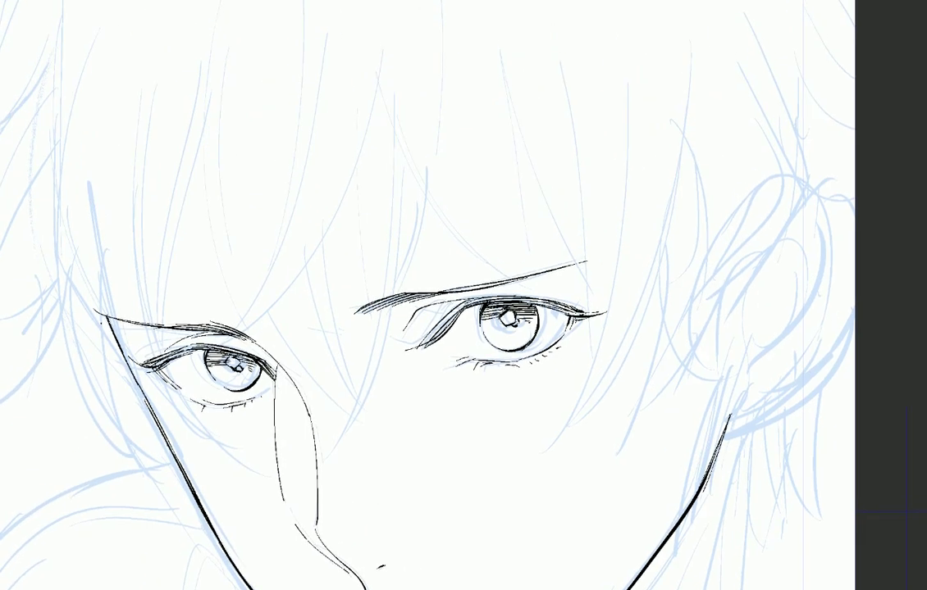
Step: Ink the central bangs crossing near the inner left eyebrow and the pointed lock falling between the eyes
drag(381, 41, 246, 337)
drag(323, 33, 250, 302)
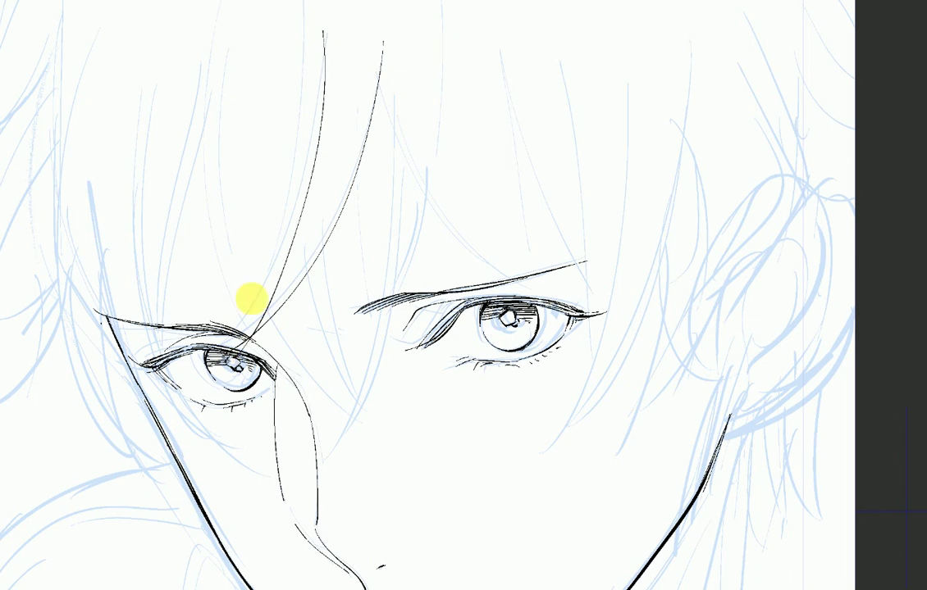
drag(320, 133, 237, 325)
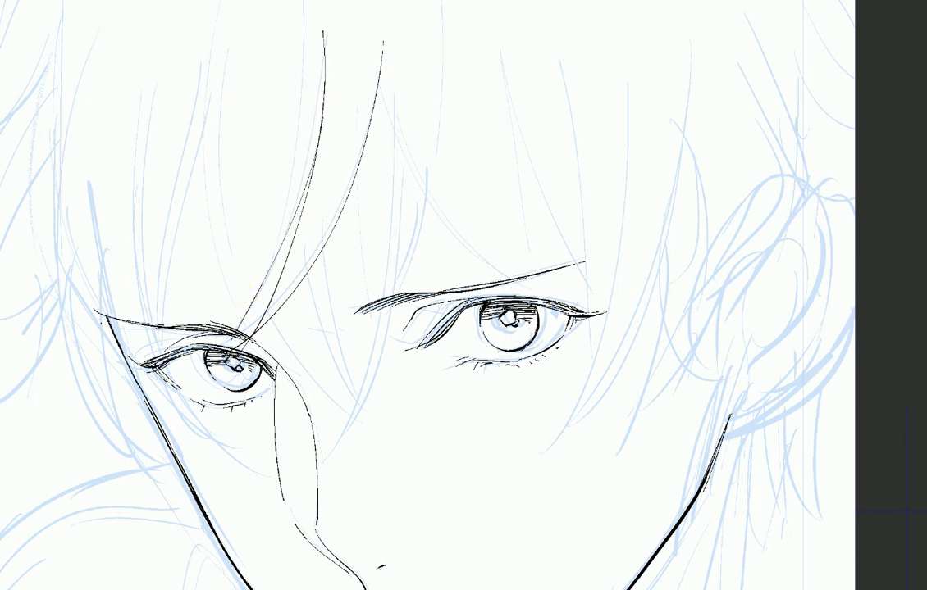
drag(359, 259, 393, 385)
drag(321, 314, 383, 379)
drag(354, 302, 407, 409)
mouse_move(416, 169)
mouse_down()
mouse_move(415, 255)
mouse_move(383, 367)
mouse_up()
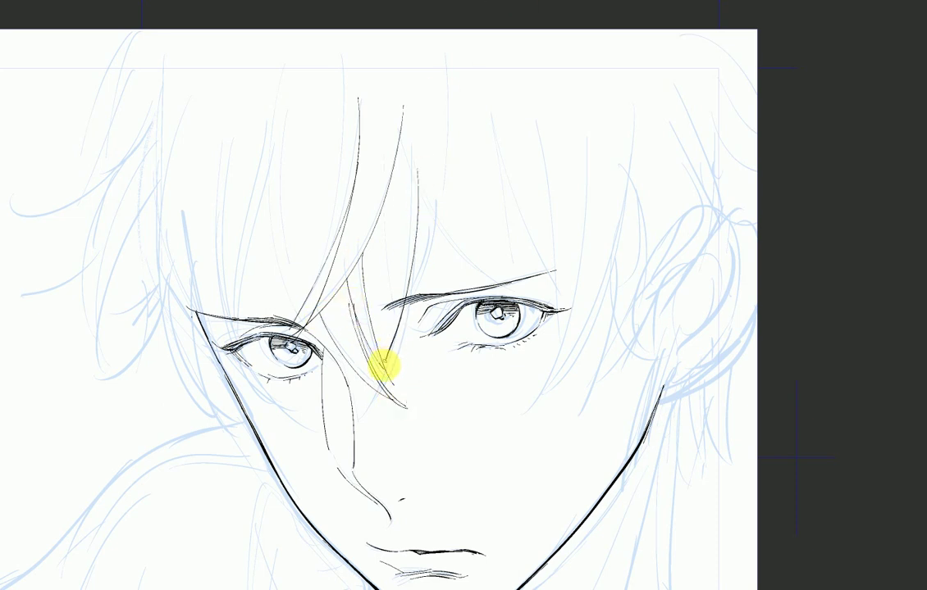
drag(378, 211, 369, 320)
drag(374, 232, 371, 310)
mouse_move(374, 231)
mouse_down()
mouse_move(372, 302)
mouse_move(381, 309)
mouse_up()
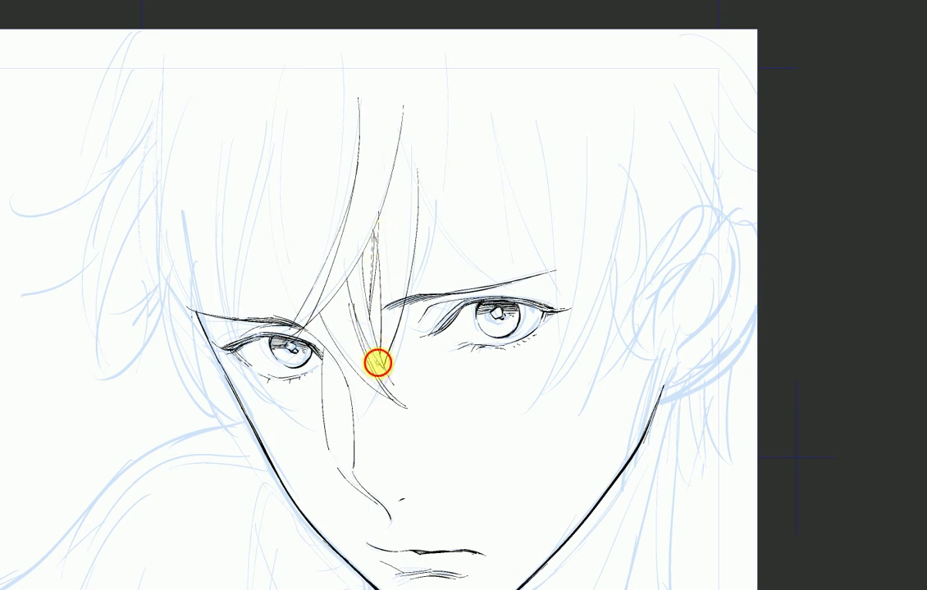
Step: Ink the bangs that spread from the forehead's centre over the right eyebrow, with fine strands from the crown
mouse_move(436, 202)
mouse_down()
mouse_move(407, 297)
mouse_move(411, 277)
mouse_up()
drag(421, 186, 416, 253)
drag(404, 111, 490, 278)
drag(409, 135, 472, 257)
drag(436, 40, 474, 250)
drag(464, 54, 477, 231)
drag(482, 75, 478, 255)
drag(436, 73, 476, 195)
mouse_move(441, 100)
mouse_down()
mouse_move(477, 200)
mouse_move(559, 293)
mouse_up()
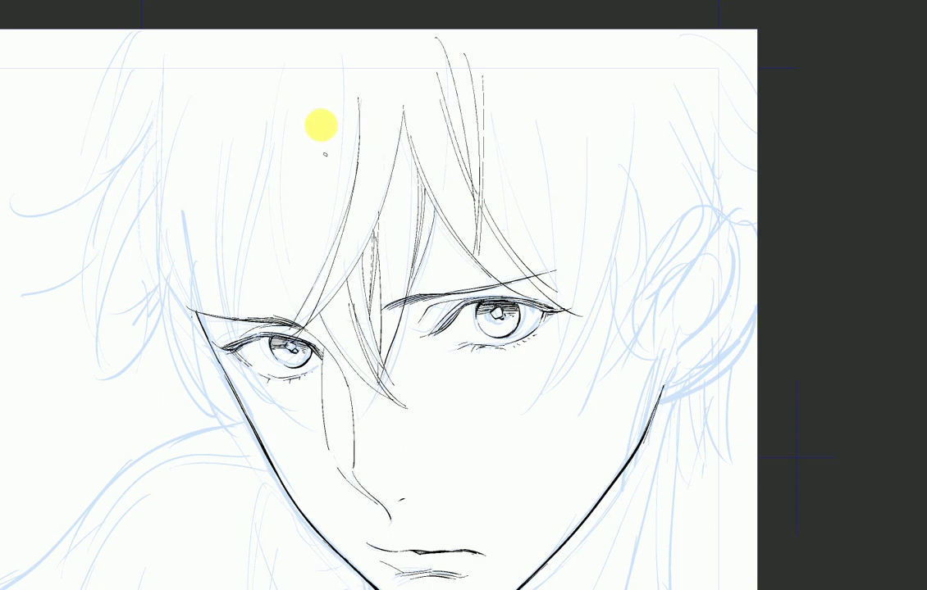
Step: Ink the long curved strands of the bangs falling over the inner half of the left eyebrow
drag(304, 81, 311, 292)
drag(297, 131, 312, 294)
drag(342, 96, 336, 233)
drag(339, 121, 337, 237)
drag(287, 116, 284, 318)
drag(290, 163, 294, 320)
drag(288, 166, 279, 300)
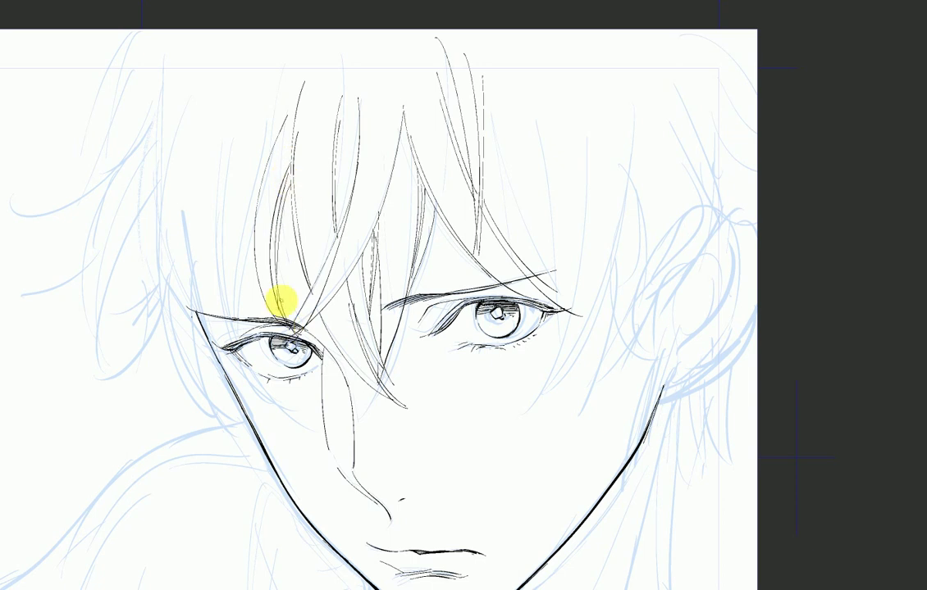
Step: Ink the outer left bangs falling from the crown past the left eye's outer corner
drag(222, 194, 226, 357)
drag(192, 192, 240, 358)
drag(267, 76, 240, 262)
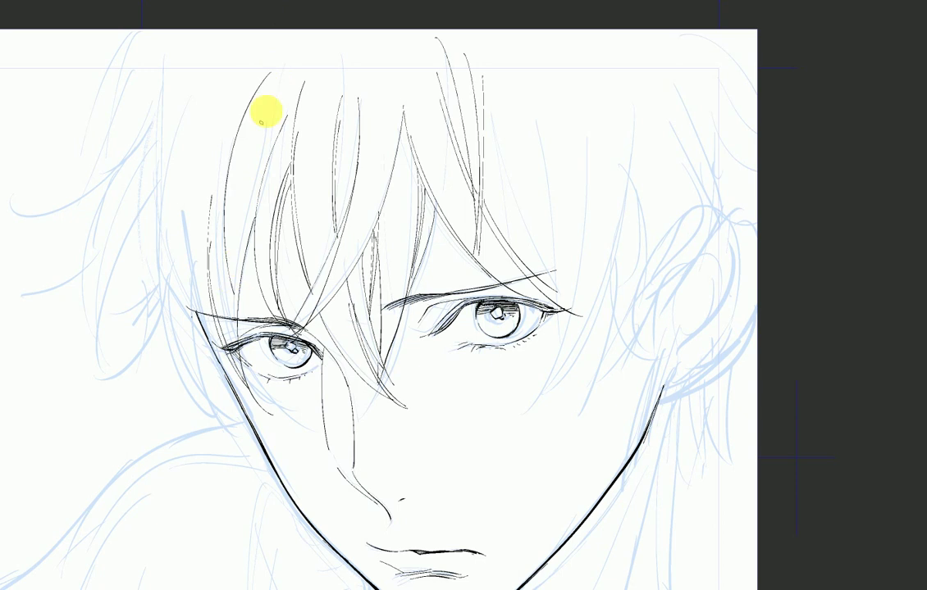
drag(227, 131, 245, 277)
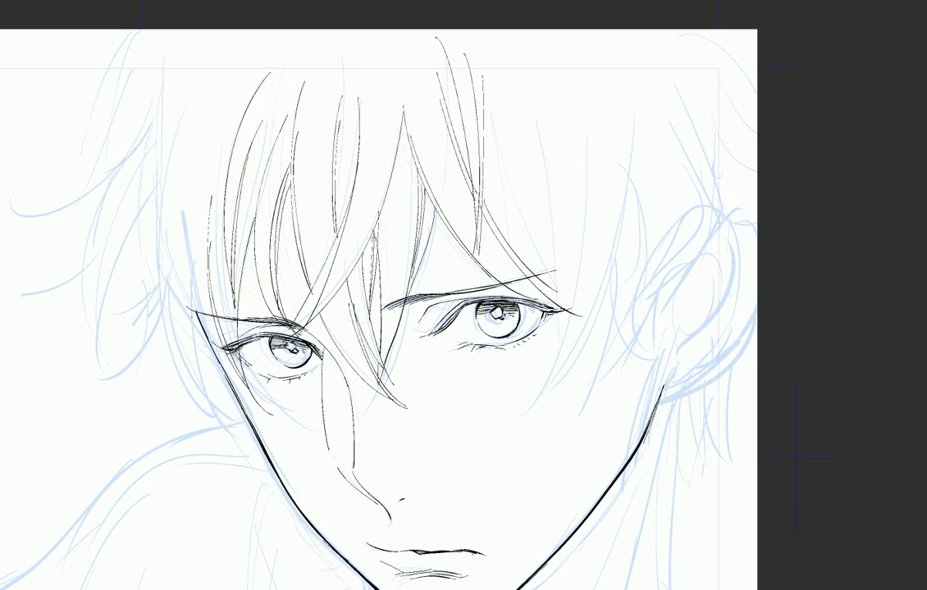
Step: Ink the layered side locks hanging along the left temple and cheek
drag(393, 344, 511, 255)
drag(308, 190, 366, 305)
drag(322, 236, 373, 316)
drag(311, 219, 331, 319)
drag(324, 273, 347, 310)
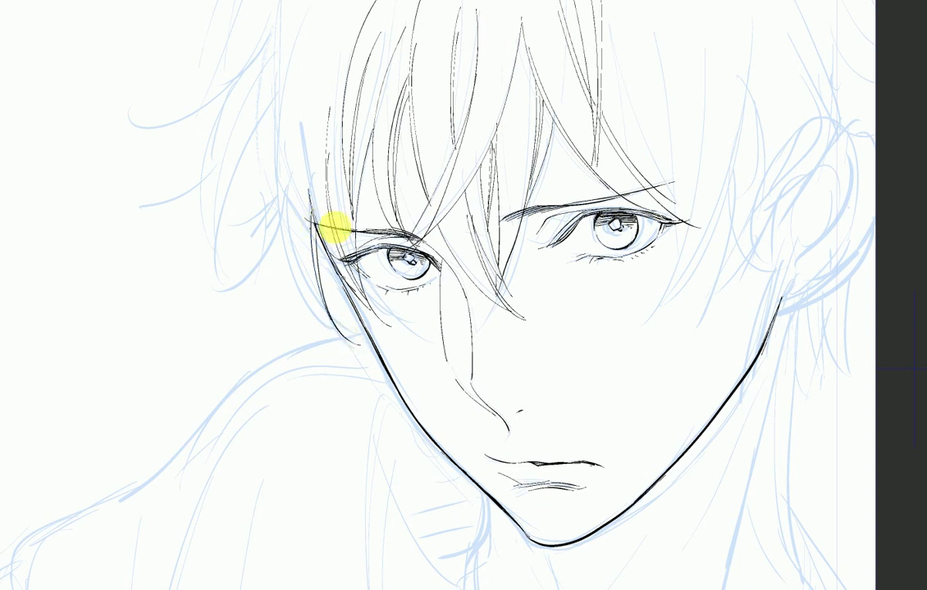
drag(278, 164, 323, 316)
drag(293, 226, 334, 328)
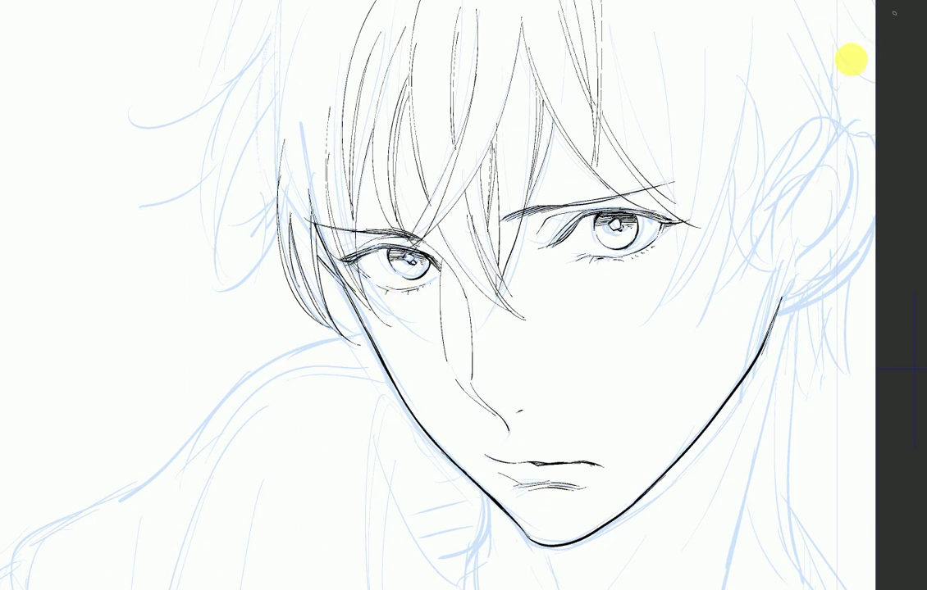
Step: Ink further bangs strands above and beside the right eyebrow, extending down past the right eye's outer corner
drag(924, 51, 926, 39)
mouse_move(465, 190)
mouse_down()
mouse_move(467, 180)
mouse_move(540, 337)
mouse_up()
drag(482, 211, 542, 342)
mouse_move(510, 132)
mouse_down()
mouse_move(537, 311)
mouse_move(525, 418)
mouse_up()
mouse_move(563, 230)
mouse_down()
mouse_move(563, 317)
mouse_move(525, 418)
mouse_up()
mouse_move(569, 261)
mouse_down()
mouse_move(567, 302)
mouse_move(497, 449)
mouse_up()
Step: Ink the long locks sweeping from the crown's right side down over the right temple
mouse_move(598, 99)
mouse_down()
mouse_move(627, 310)
mouse_move(615, 322)
mouse_up()
mouse_move(682, 147)
mouse_down()
mouse_move(686, 223)
mouse_move(598, 344)
mouse_up()
mouse_move(698, 170)
mouse_down()
mouse_move(699, 213)
mouse_move(591, 351)
mouse_up()
drag(647, 215, 615, 332)
mouse_move(651, 250)
mouse_down()
mouse_move(609, 337)
mouse_move(527, 411)
mouse_move(619, 209)
mouse_move(608, 213)
mouse_move(593, 282)
mouse_move(525, 442)
mouse_up()
drag(588, 345, 561, 437)
drag(600, 304, 548, 454)
Step: Ink the curled locks in front of the right ear and the hair lines at the right crown and page edge
mouse_move(597, 344)
mouse_down()
mouse_move(661, 409)
mouse_move(677, 403)
mouse_move(666, 408)
mouse_up()
mouse_move(612, 221)
mouse_down()
mouse_move(621, 324)
mouse_move(674, 378)
mouse_move(693, 379)
mouse_up()
drag(631, 331, 695, 377)
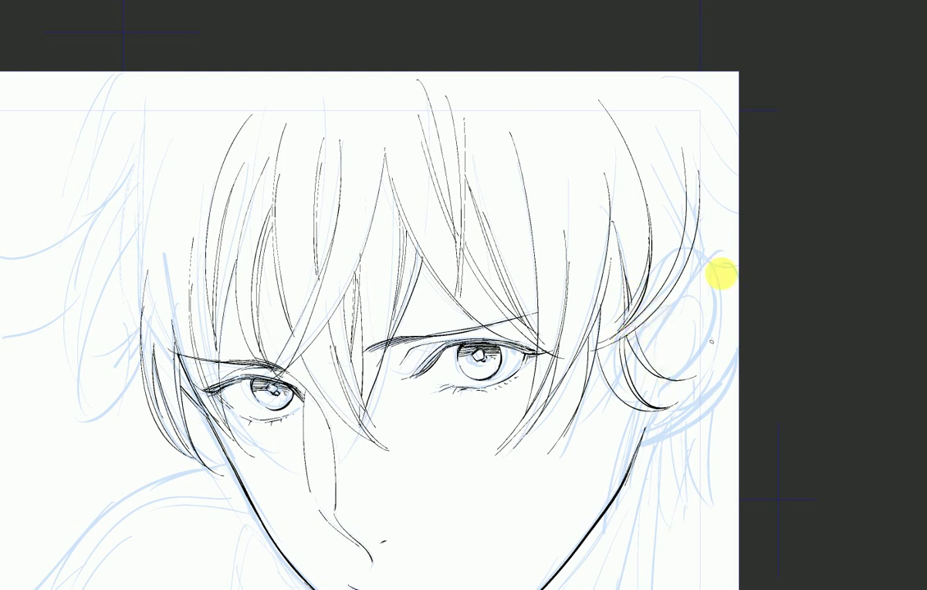
drag(699, 156, 738, 252)
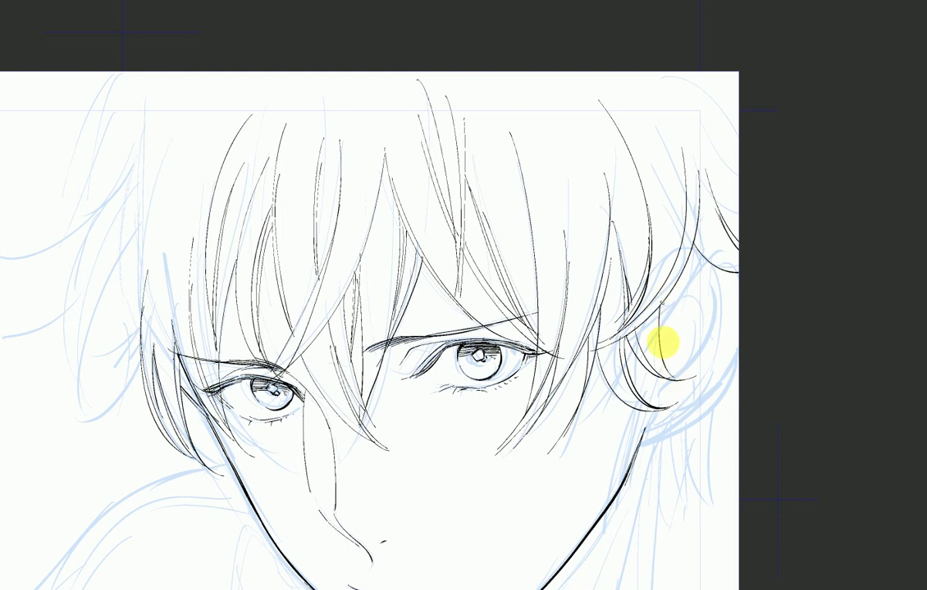
drag(612, 147, 653, 246)
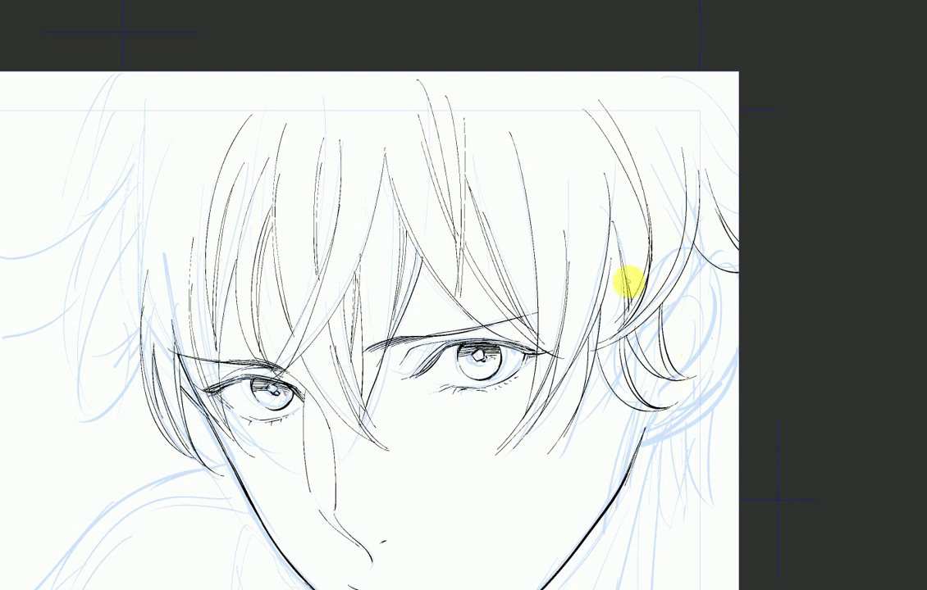
Step: Ink the curved lock along the crown's left side from the page's upper edge toward the left bangs
mouse_move(205, 74)
mouse_down()
mouse_move(187, 86)
mouse_move(187, 265)
mouse_up()
mouse_move(246, 78)
mouse_down()
mouse_move(204, 124)
mouse_move(184, 238)
mouse_up()
mouse_move(237, 80)
mouse_down()
mouse_move(184, 211)
mouse_move(186, 264)
mouse_up()
Step: Ink the large forelock sweeping from the crown down across the left bangs, with its inner strands
drag(346, 61, 248, 154)
drag(377, 54, 211, 168)
key(ctrl+z)
drag(341, 95, 218, 227)
drag(320, 155, 215, 223)
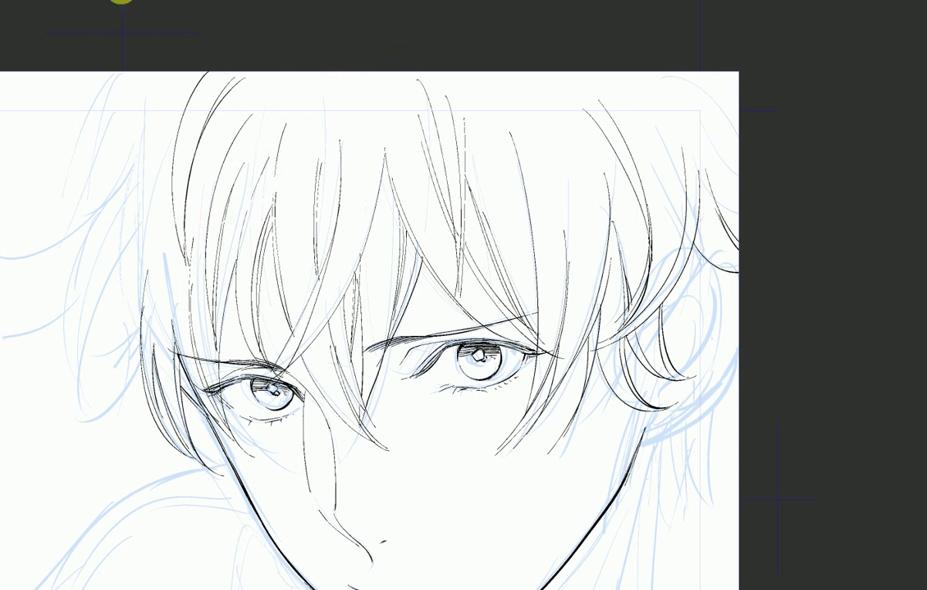
mouse_move(211, 225)
mouse_down()
mouse_move(392, 73)
mouse_move(260, 186)
mouse_up()
mouse_move(331, 73)
mouse_down()
mouse_move(291, 153)
mouse_move(264, 178)
mouse_up()
drag(301, 71, 246, 171)
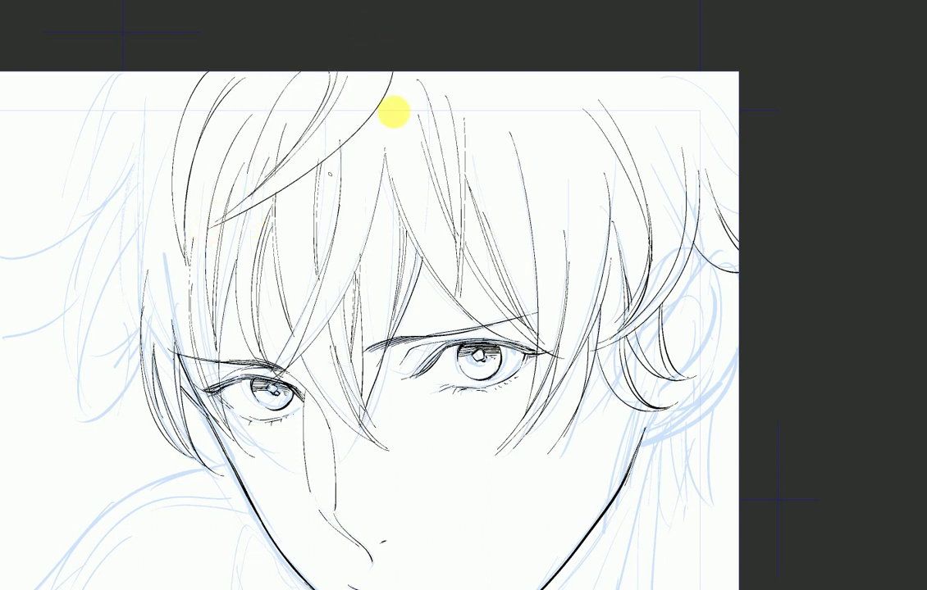
drag(381, 102, 356, 205)
drag(376, 111, 355, 207)
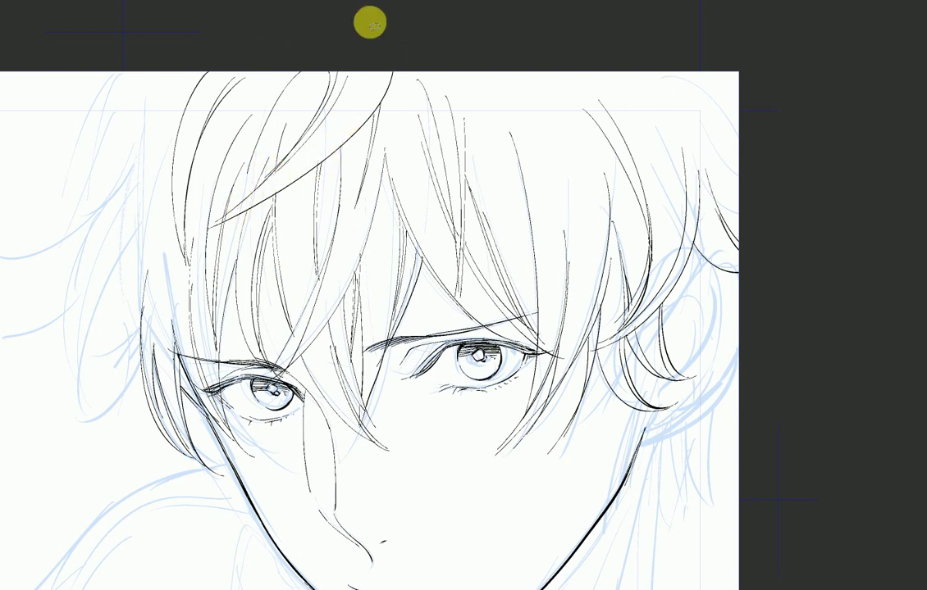
Step: Ink the side locks beside the left temple and the rounded outer lock at the hair's upper left
drag(172, 143, 107, 332)
mouse_move(167, 189)
mouse_down()
mouse_move(111, 349)
mouse_move(121, 377)
mouse_up()
mouse_move(147, 225)
mouse_down()
mouse_move(134, 299)
mouse_move(130, 280)
mouse_move(141, 333)
mouse_up()
drag(145, 63, 80, 197)
mouse_move(147, 81)
mouse_down()
mouse_move(124, 98)
mouse_move(83, 215)
mouse_up()
mouse_move(141, 85)
mouse_down()
mouse_move(124, 99)
mouse_move(86, 218)
mouse_move(98, 207)
mouse_up()
Step: Ink the outward-flicked tips and the curled lower locks along the hair's left outline
drag(146, 131, 23, 261)
drag(106, 219, 30, 262)
mouse_move(138, 174)
mouse_down()
mouse_move(110, 219)
mouse_move(31, 263)
mouse_up()
mouse_move(167, 121)
mouse_down()
mouse_move(86, 246)
mouse_move(73, 310)
mouse_move(8, 334)
mouse_up()
mouse_move(81, 296)
mouse_down()
mouse_move(10, 337)
mouse_move(41, 328)
mouse_up()
drag(95, 263, 88, 397)
mouse_move(105, 301)
mouse_down()
mouse_move(81, 378)
mouse_move(100, 330)
mouse_move(122, 416)
mouse_move(158, 334)
mouse_move(120, 315)
mouse_move(113, 313)
mouse_move(132, 382)
mouse_up()
mouse_move(132, 381)
mouse_down()
mouse_move(89, 437)
mouse_move(110, 425)
mouse_move(100, 428)
mouse_up()
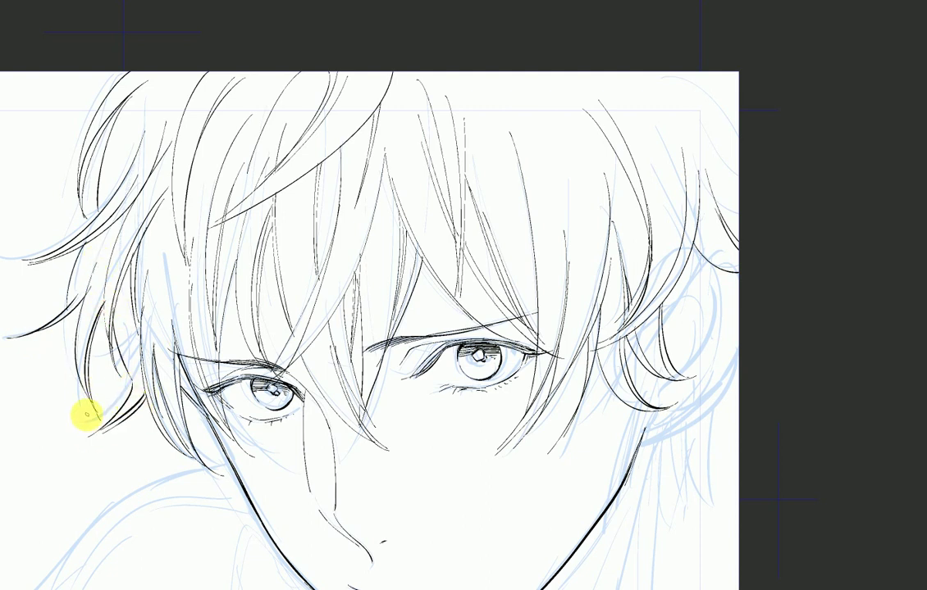
Step: Ink the right ear's outline and inner folds, and the hair contour above it at the page edge
key(ctrl+minus)
drag(459, 410, 460, 287)
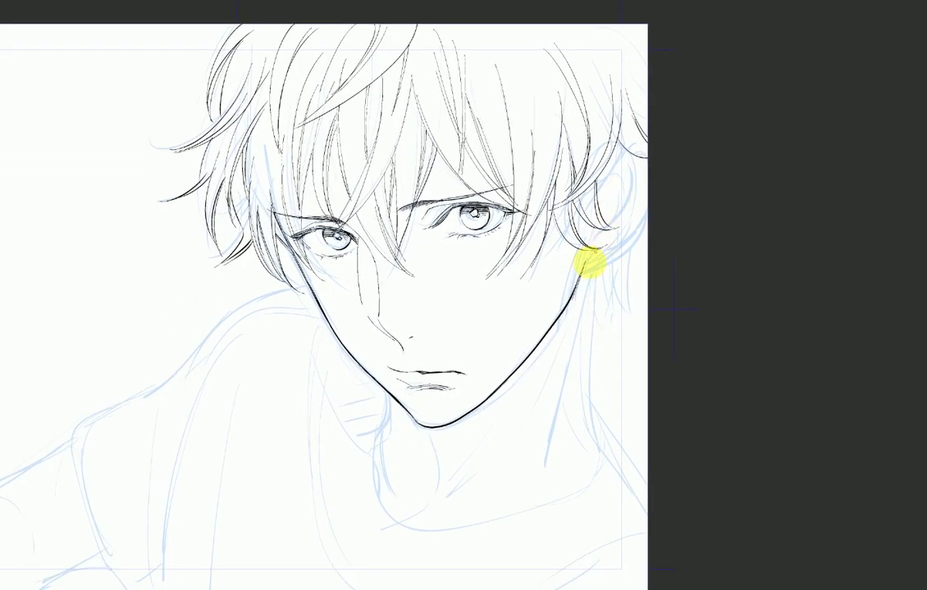
mouse_move(643, 162)
mouse_down()
mouse_move(642, 193)
mouse_move(615, 249)
mouse_move(589, 242)
mouse_up()
mouse_move(607, 178)
mouse_down()
mouse_move(626, 167)
mouse_move(630, 178)
mouse_move(616, 167)
mouse_move(625, 201)
mouse_up()
drag(624, 148, 615, 142)
mouse_move(604, 24)
mouse_down()
mouse_move(633, 114)
mouse_move(639, 102)
mouse_up()
drag(621, 48, 643, 91)
Step: Add thin strands crossing the inner end of the right eyebrow and within the central bangs
drag(428, 178, 447, 246)
drag(441, 156, 458, 259)
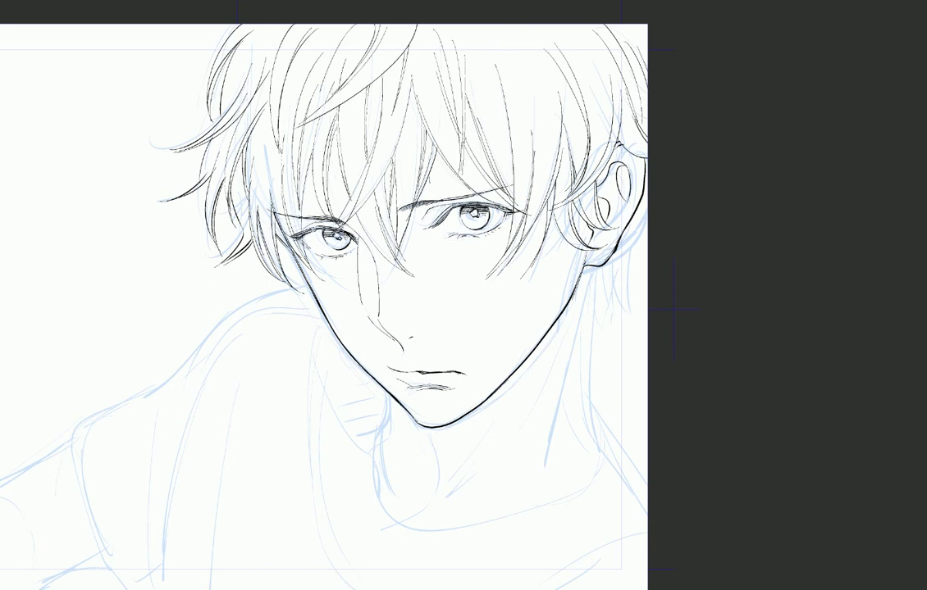
drag(430, 180, 447, 246)
drag(439, 157, 450, 247)
mouse_move(405, 110)
mouse_down()
mouse_move(393, 204)
mouse_move(403, 120)
mouse_up()
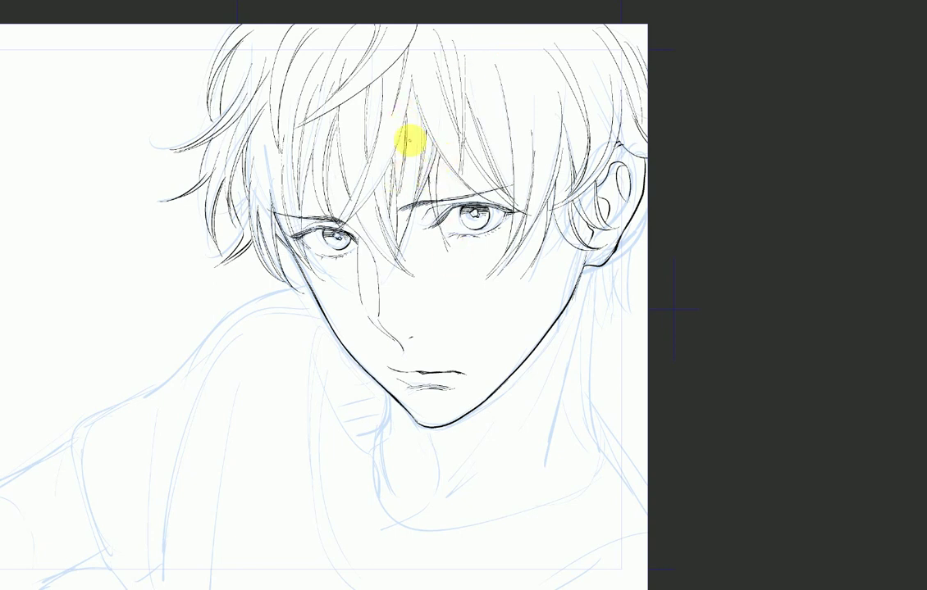
Step: Thicken the left bangs and left temple with dark strands, and add curved strands at the crown's right
drag(310, 182, 333, 285)
drag(313, 174, 306, 213)
drag(336, 141, 329, 182)
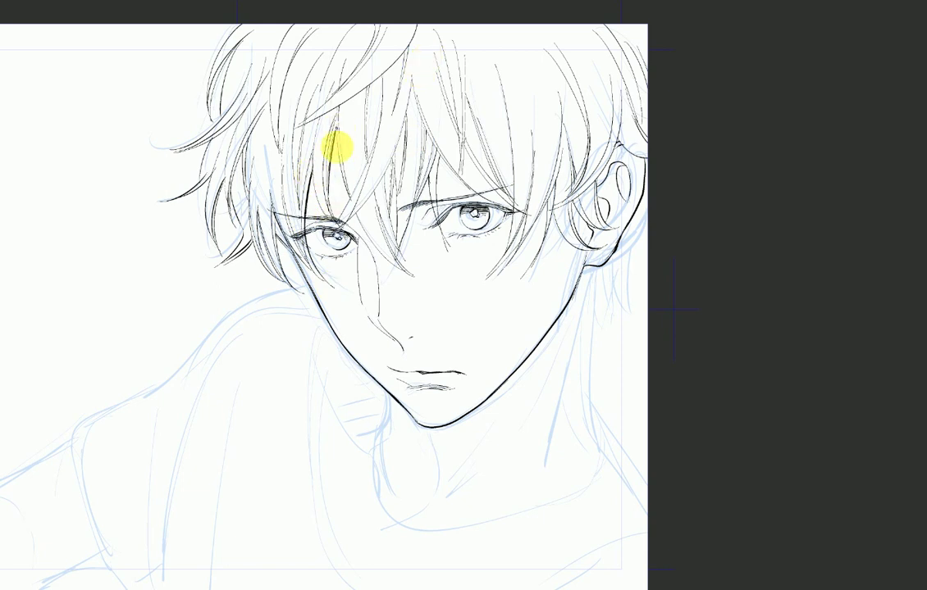
drag(267, 148, 289, 238)
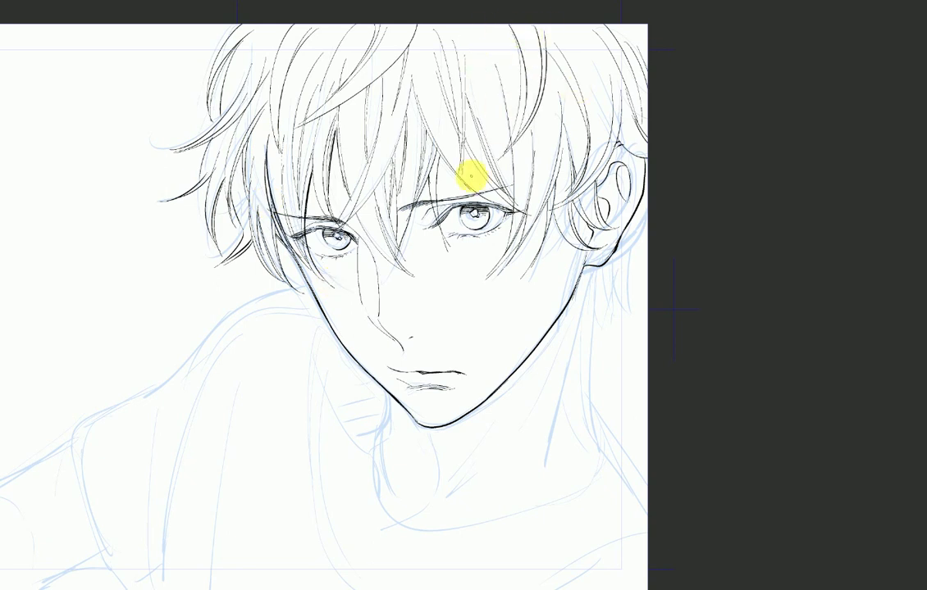
Step: Ink the short curled locks below the right ear and the hair strands behind it
mouse_move(584, 269)
mouse_down()
mouse_move(617, 327)
mouse_move(605, 318)
mouse_up()
drag(612, 259, 629, 298)
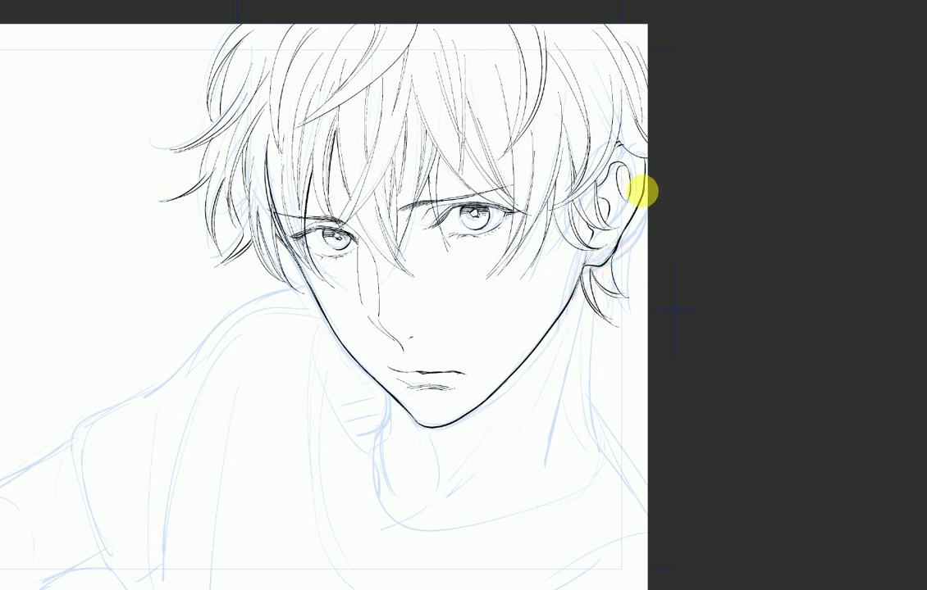
drag(645, 191, 646, 245)
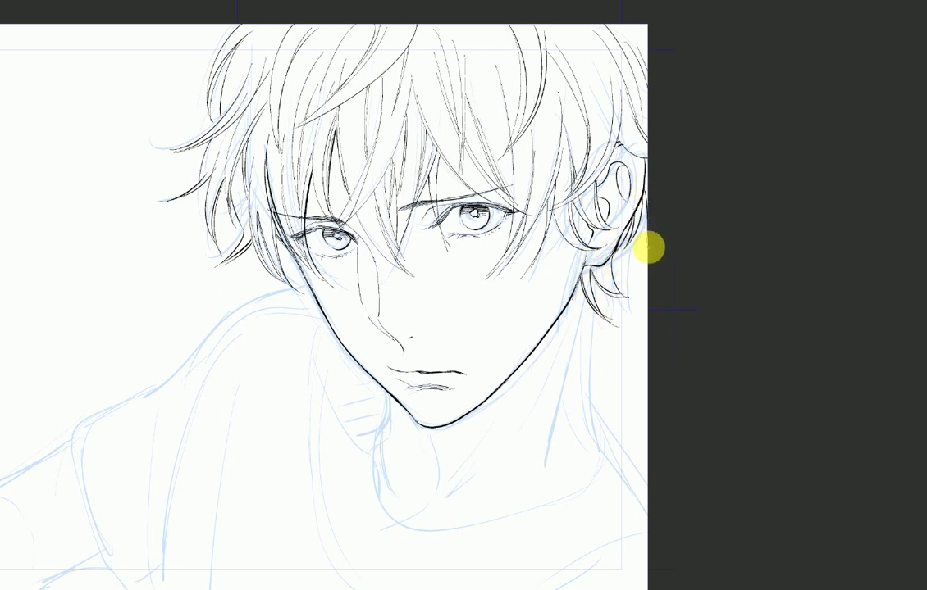
Step: Ink the neck's contour below the right ear and the neck muscle lines running down beneath the jaw
mouse_move(585, 298)
mouse_down()
mouse_move(610, 321)
mouse_move(537, 474)
mouse_up()
drag(574, 354, 598, 464)
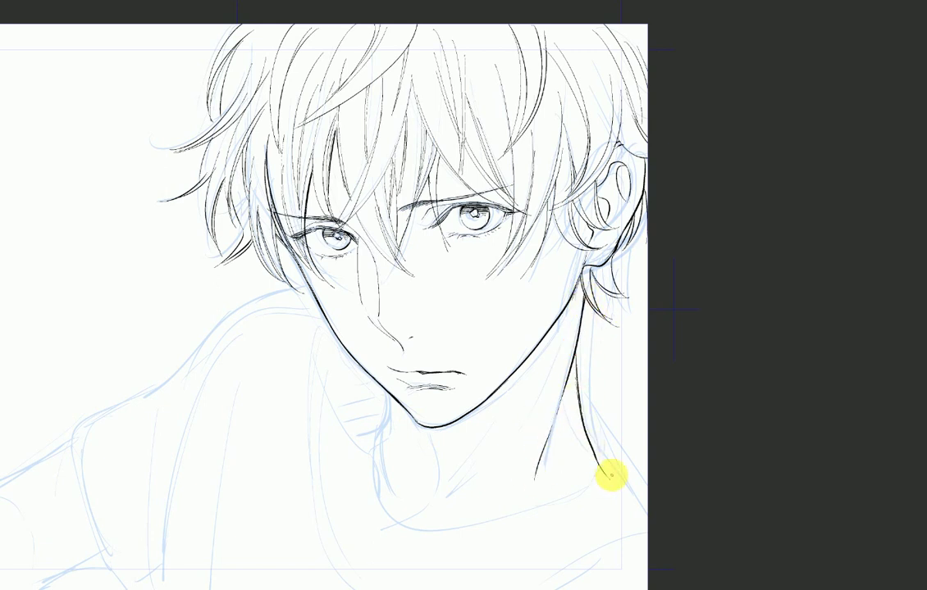
drag(396, 417, 407, 502)
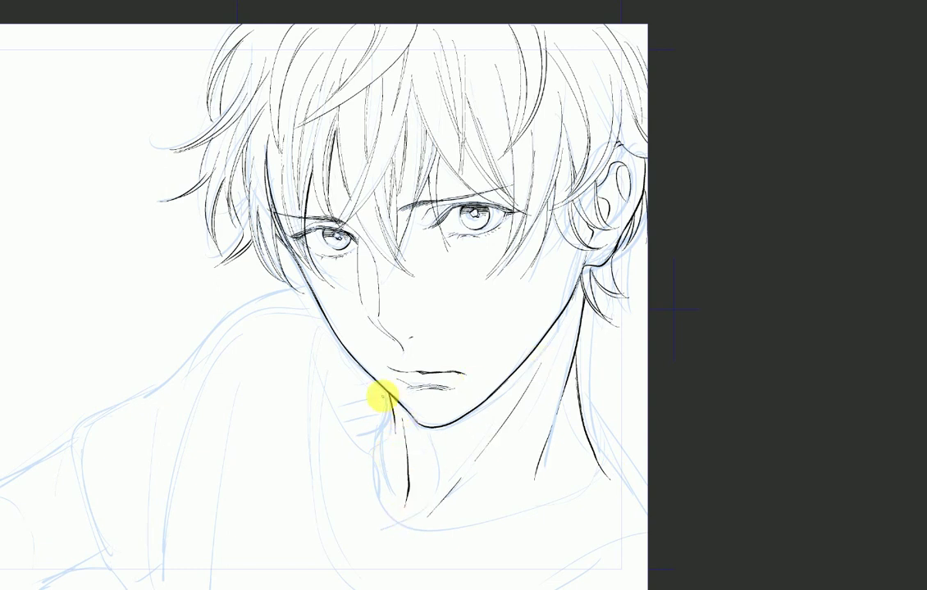
Step: Ink the shirt's neckline from under the left jaw around to the right, with a doubled edge beside the neck
mouse_move(367, 407)
mouse_down()
mouse_move(387, 391)
mouse_move(358, 422)
mouse_move(387, 536)
mouse_move(638, 511)
mouse_up()
drag(606, 474, 626, 511)
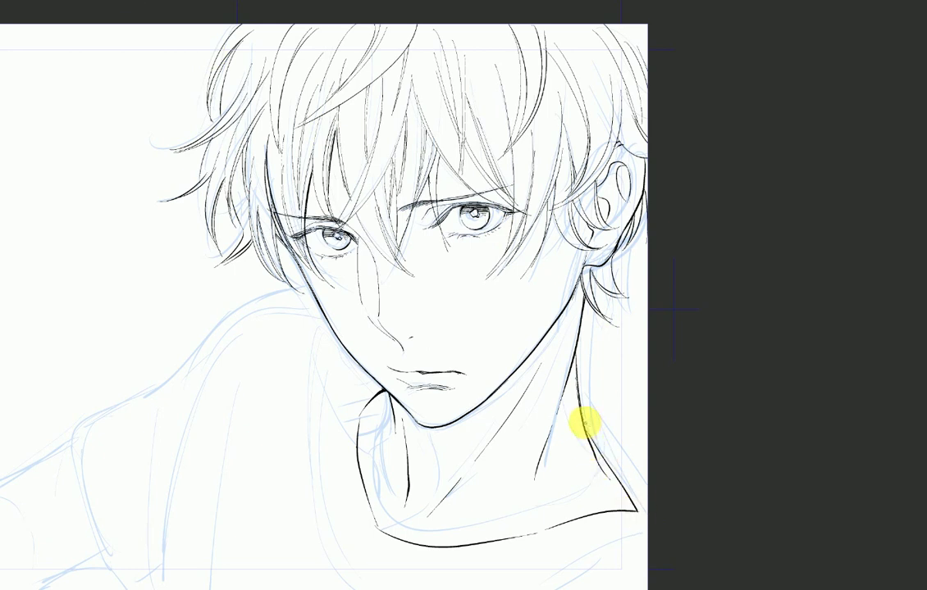
drag(583, 420, 639, 501)
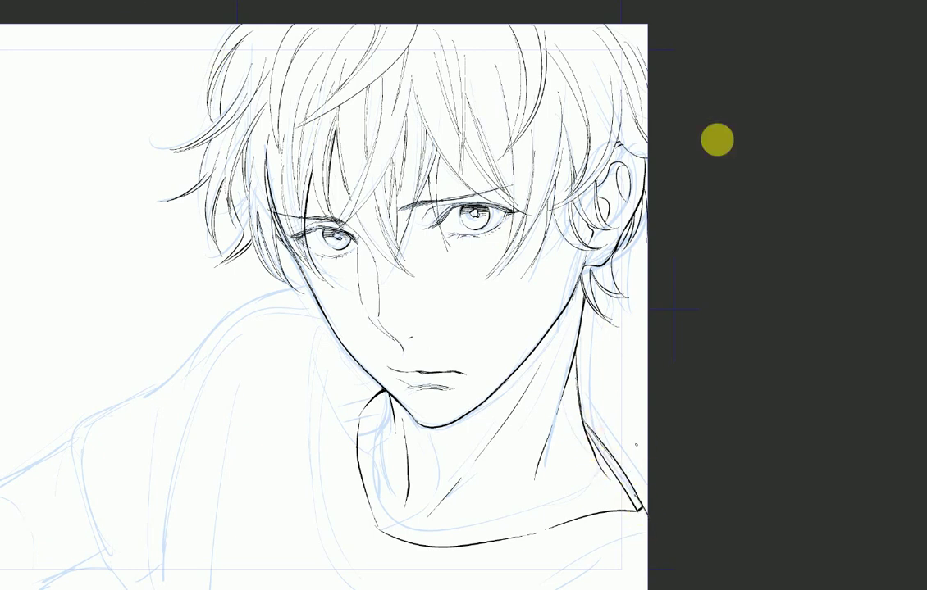
Step: Ink the collar's outer edge on the left and thin fabric folds between the jaw and the left shoulder
drag(341, 433, 339, 477)
drag(339, 470, 358, 541)
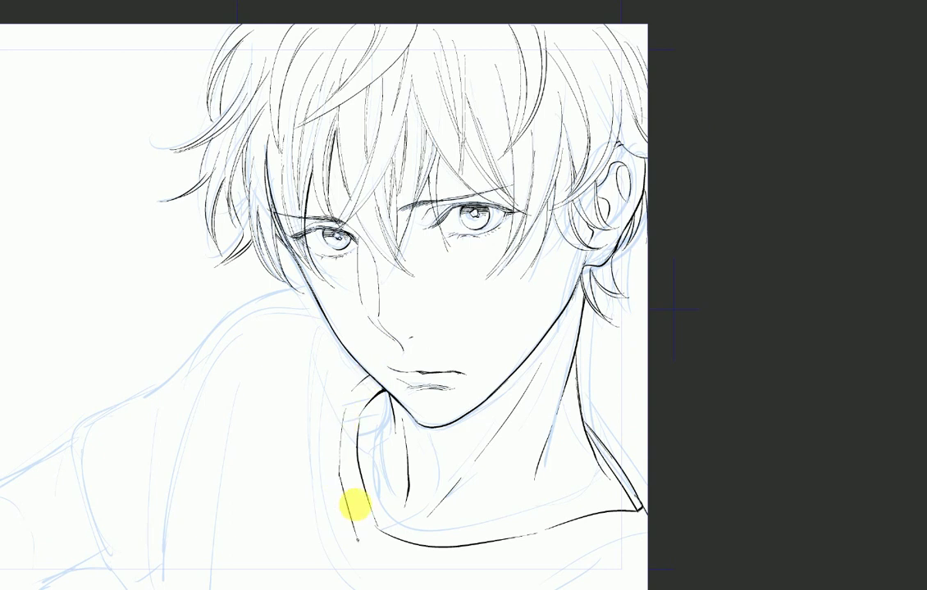
drag(340, 348, 324, 383)
drag(317, 412, 316, 503)
drag(364, 379, 343, 411)
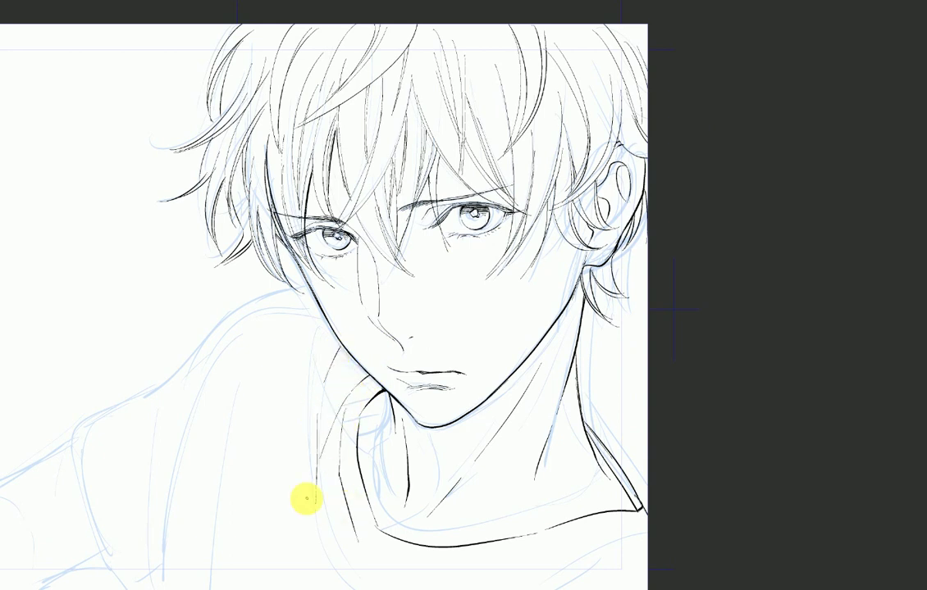
Step: Ink the left shoulder contour, the sleeve hem with its inner seam, and the first long shirt folds
mouse_move(306, 292)
mouse_down()
mouse_move(225, 321)
mouse_move(164, 384)
mouse_move(79, 435)
mouse_move(82, 510)
mouse_move(133, 578)
mouse_up()
drag(101, 426, 106, 493)
drag(109, 499, 149, 574)
mouse_move(214, 332)
mouse_down()
mouse_move(177, 497)
mouse_move(186, 394)
mouse_up()
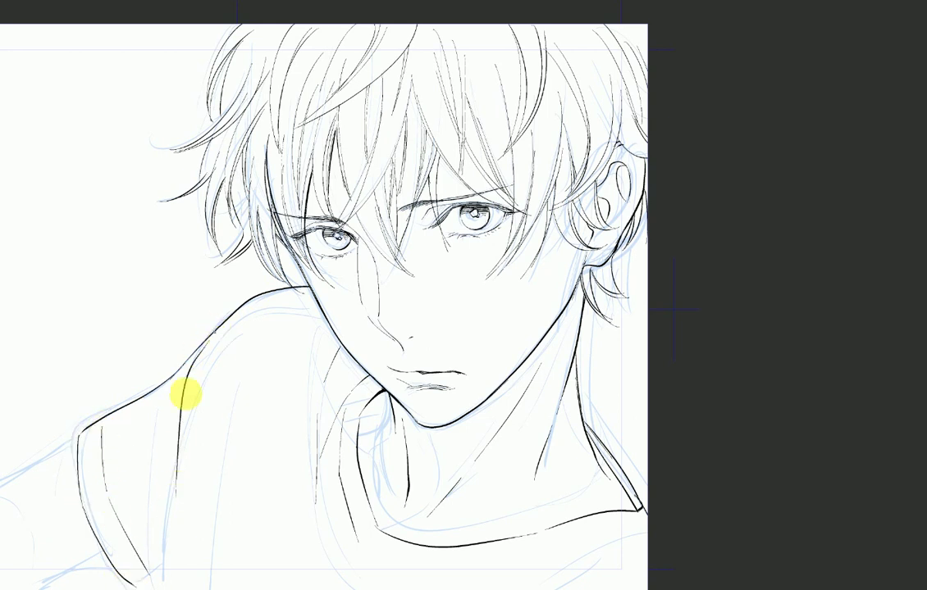
mouse_move(246, 361)
mouse_down()
mouse_move(178, 474)
mouse_move(172, 570)
mouse_up()
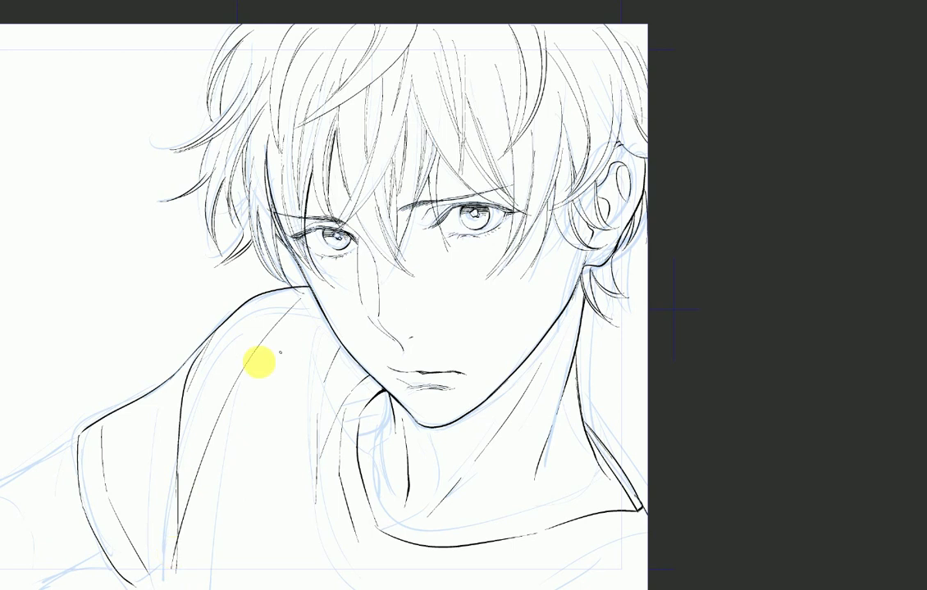
Step: Extend the sleeve hem and shirt folds to the page's lower edge, and ink the neckline's second edge and lower-right fold
key(ctrl+minus)
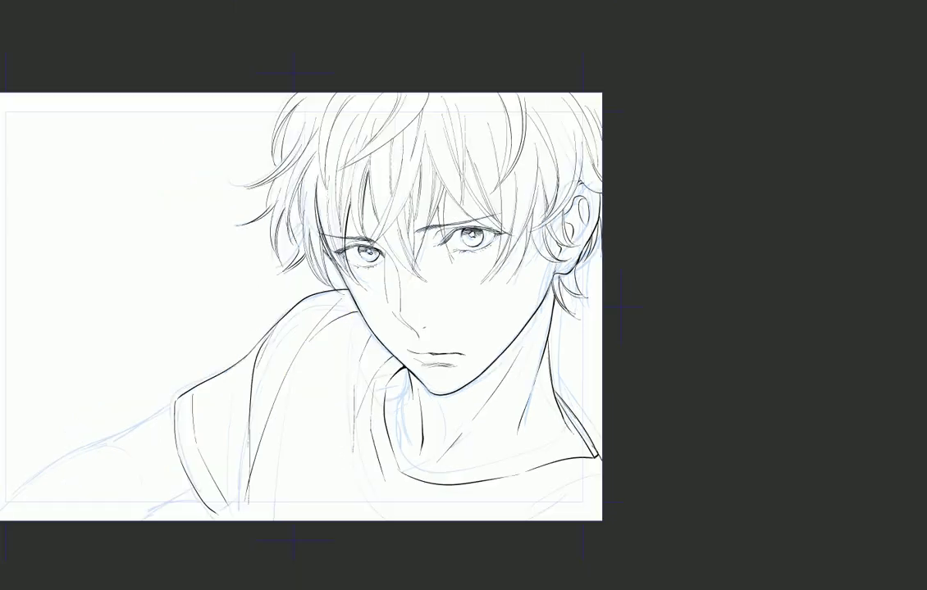
drag(216, 513, 238, 527)
drag(250, 475, 243, 562)
mouse_move(322, 349)
mouse_down()
mouse_move(306, 383)
mouse_move(287, 520)
mouse_up()
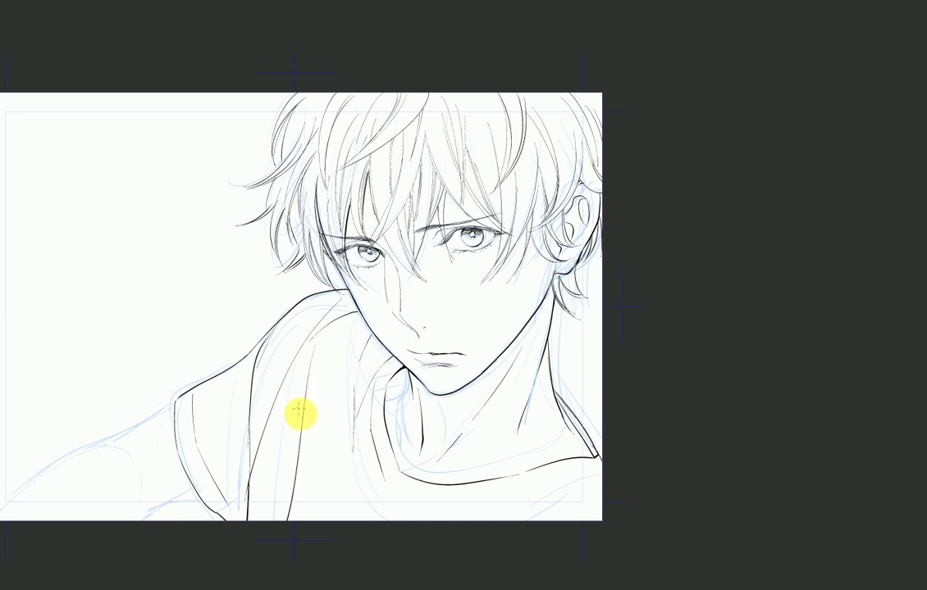
mouse_move(388, 492)
mouse_down()
mouse_move(465, 504)
mouse_move(607, 469)
mouse_move(549, 530)
mouse_up()
drag(584, 494, 533, 532)
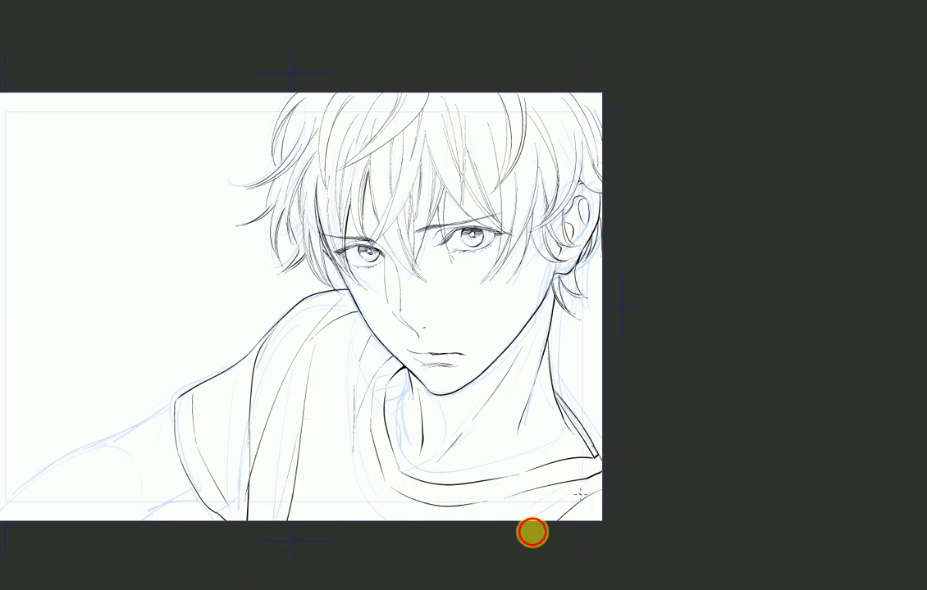
Step: Add short hair strands below and behind the right ear along the page edge
mouse_move(564, 282)
mouse_down()
mouse_move(613, 263)
mouse_move(609, 257)
mouse_move(599, 301)
mouse_up()
drag(598, 261, 599, 299)
drag(637, 231, 627, 274)
drag(648, 211, 645, 235)
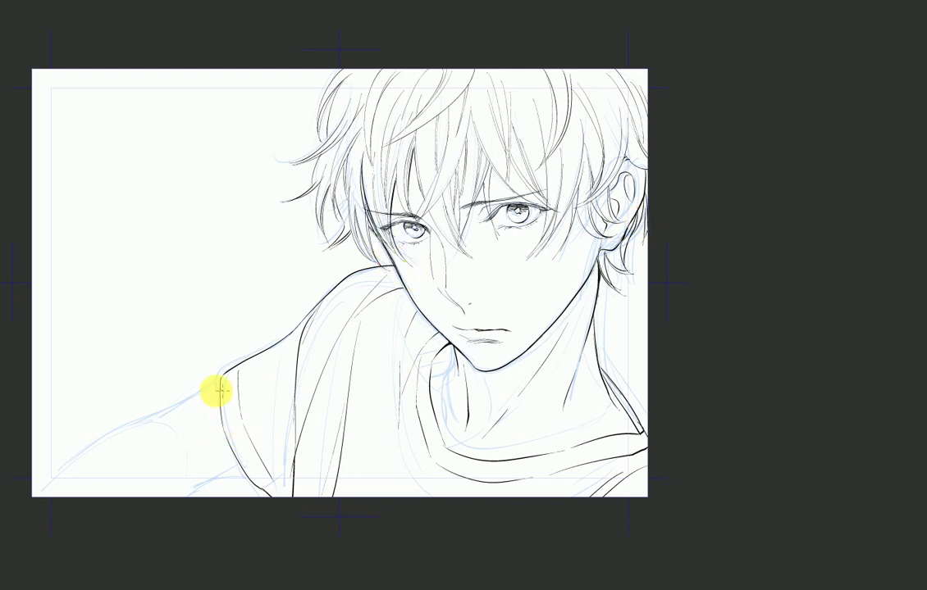
Step: Ink the outstretched arm with its underarm line and inner creases, erasing and redrawing the lower part of its outer contour
drag(220, 382, 40, 491)
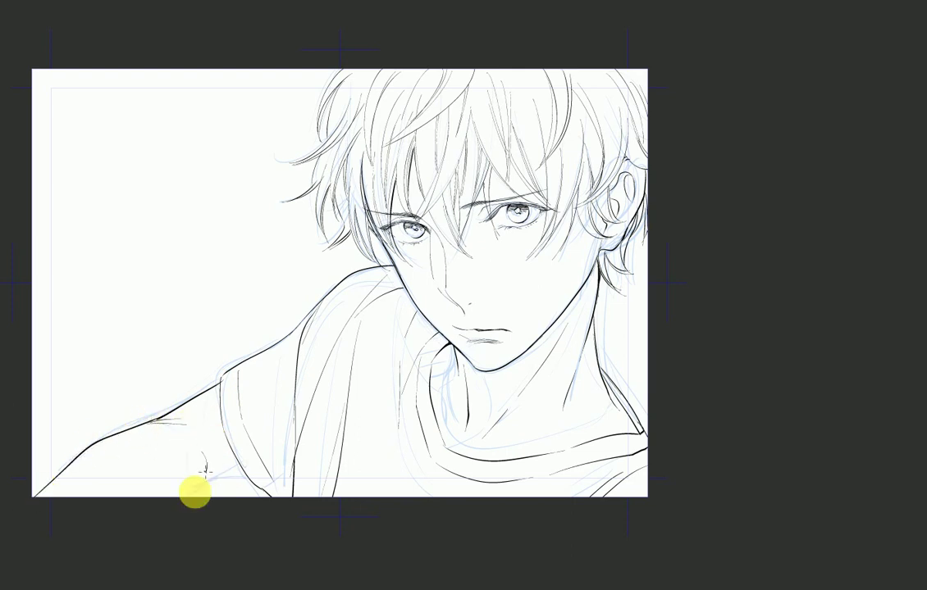
drag(193, 492, 234, 471)
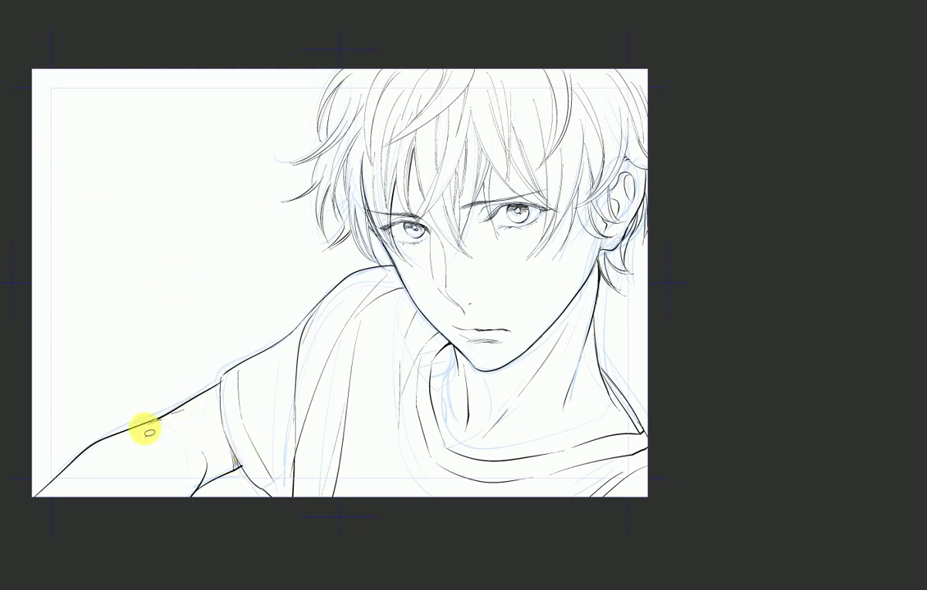
drag(149, 423, 179, 417)
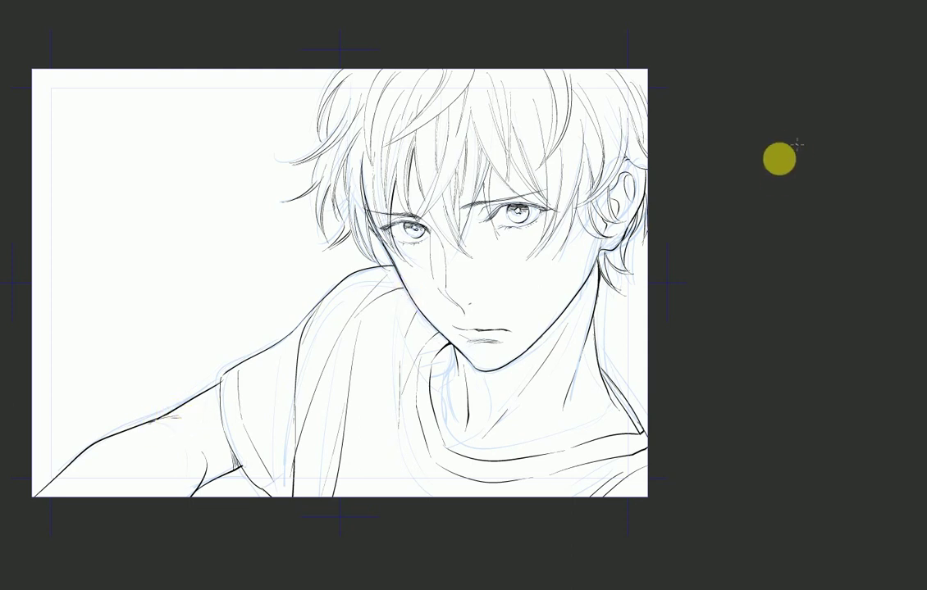
drag(107, 438, 37, 529)
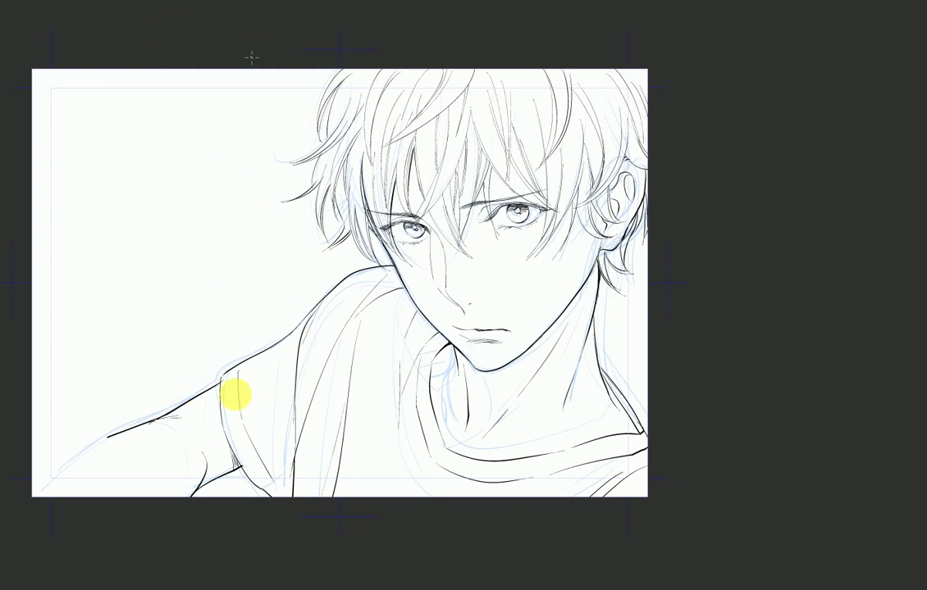
drag(39, 489, 108, 437)
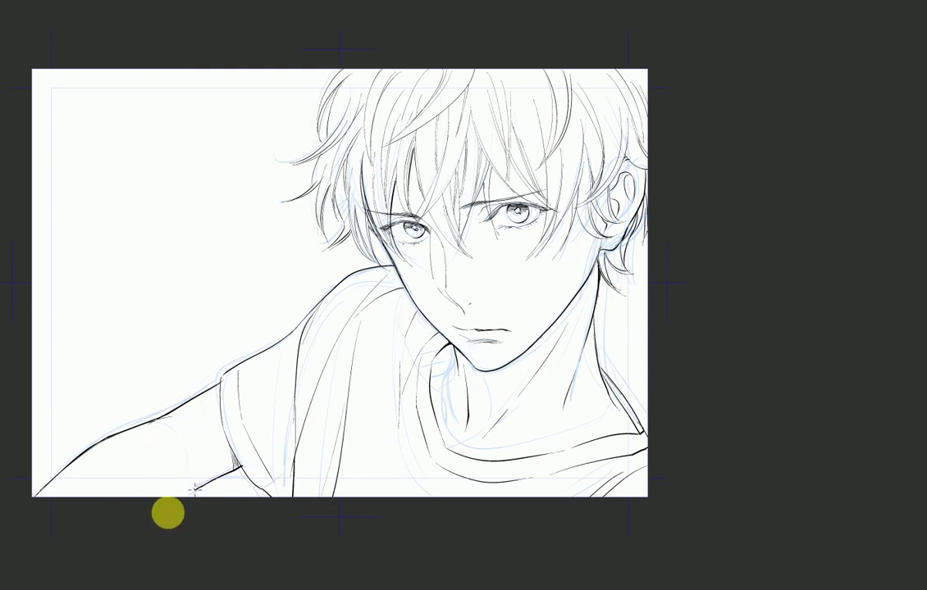
drag(167, 432, 195, 463)
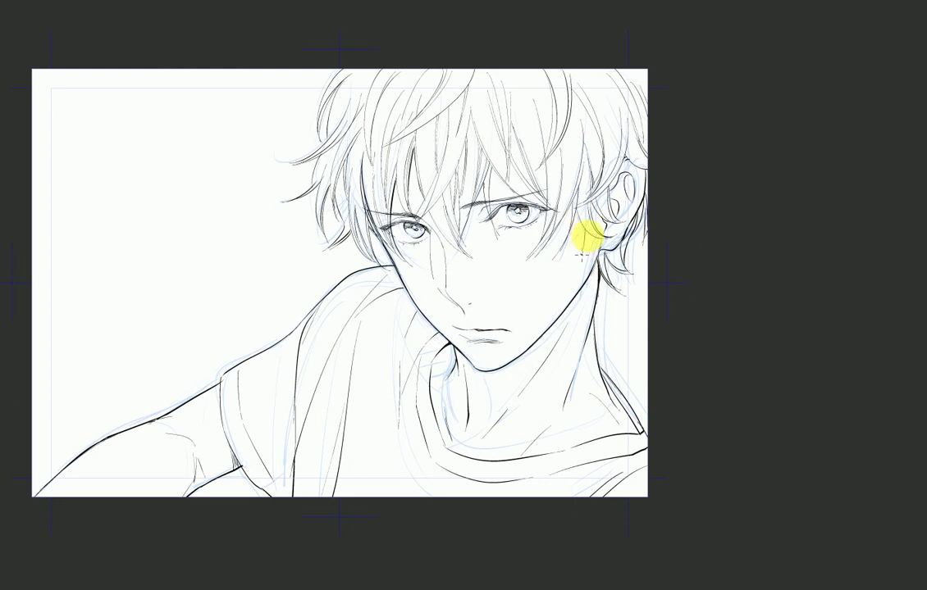
Step: Thicken the jawline below the right ear and add nape hair strands there, mirroring the canvas temporarily to draw them
mouse_move(578, 218)
mouse_down()
mouse_move(603, 220)
mouse_move(583, 279)
mouse_up()
drag(599, 247, 584, 285)
key(h)
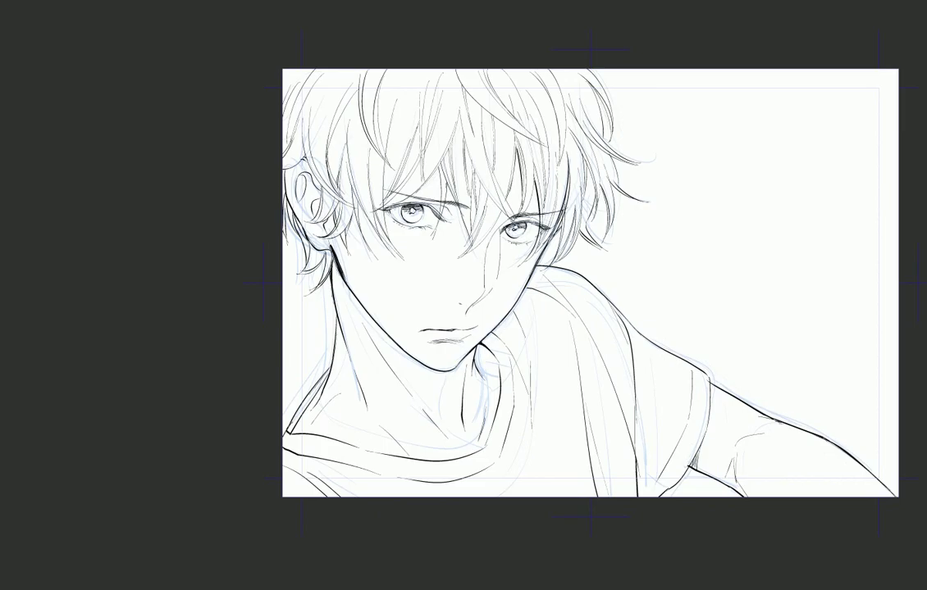
drag(318, 269, 309, 293)
drag(325, 260, 306, 304)
drag(329, 269, 319, 315)
key(h)
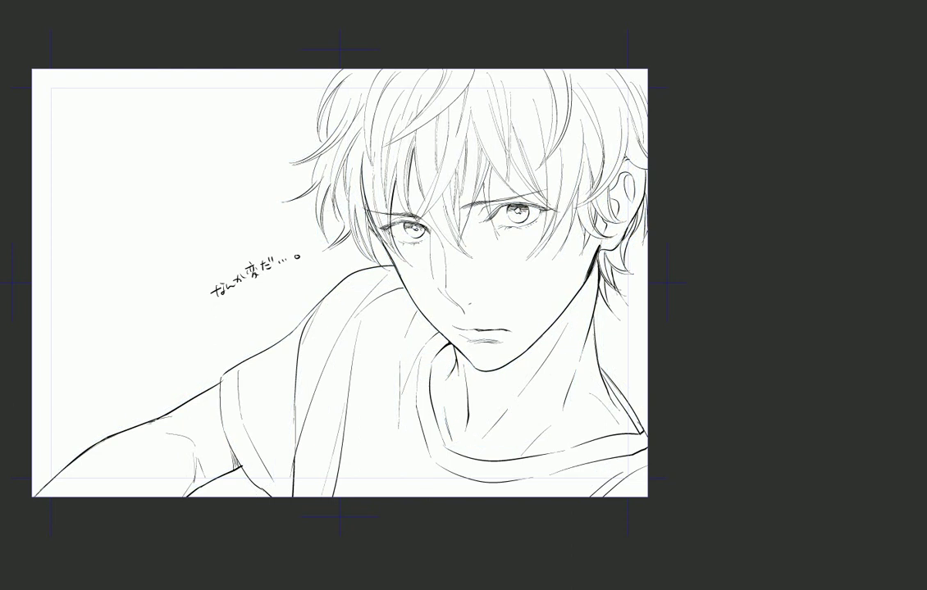
Step: Thicken the upper lash lines of both eyes and darken the tops of the irises
key(ctrl+plus)
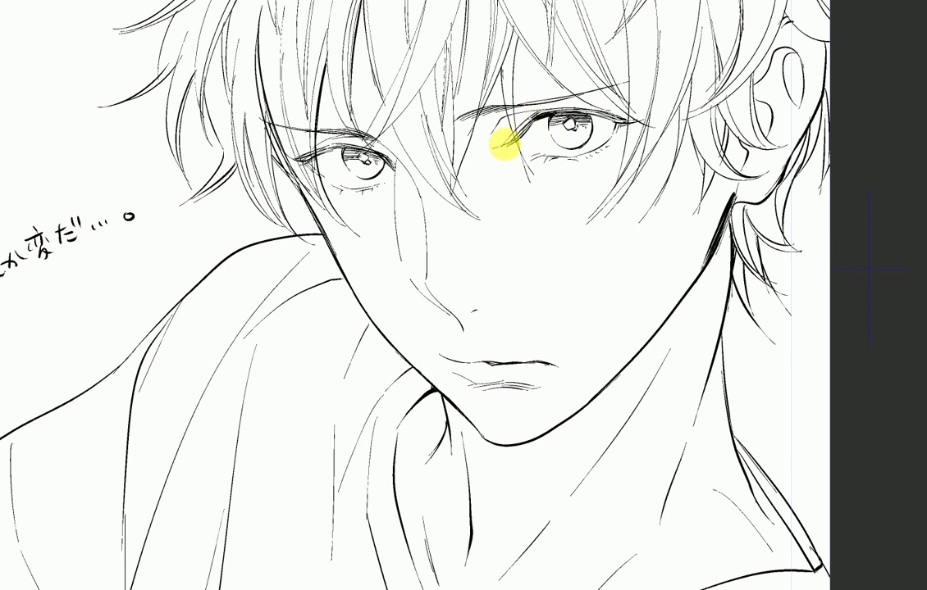
mouse_move(504, 145)
mouse_down()
mouse_move(548, 110)
mouse_move(578, 117)
mouse_up()
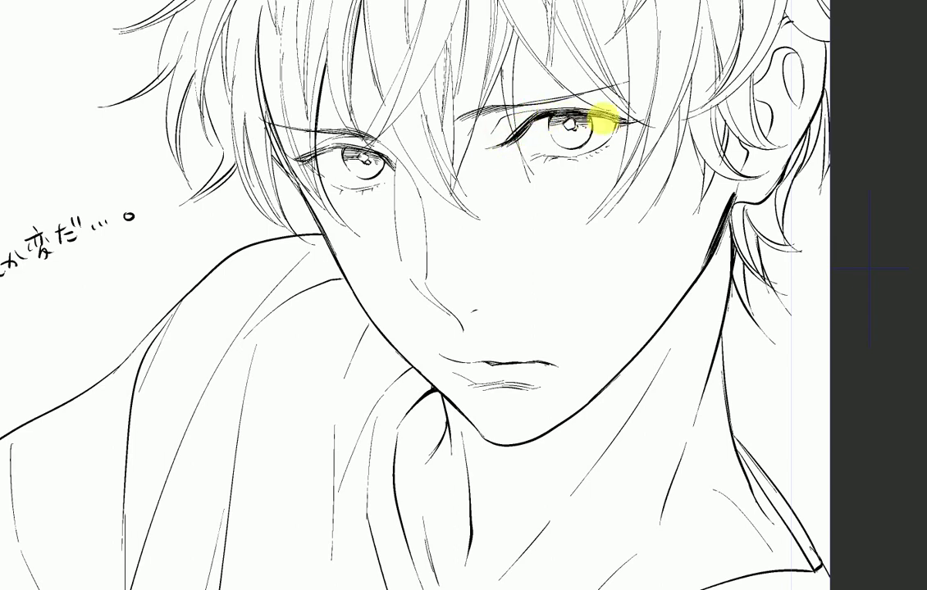
mouse_move(331, 149)
mouse_down()
mouse_move(319, 158)
mouse_move(340, 153)
mouse_move(289, 161)
mouse_up()
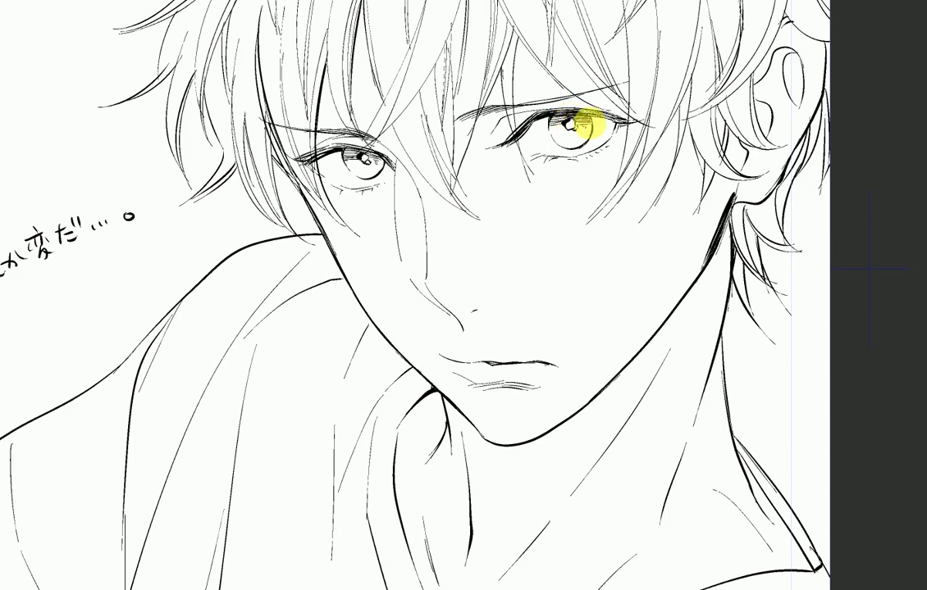
key(ctrl+minus)
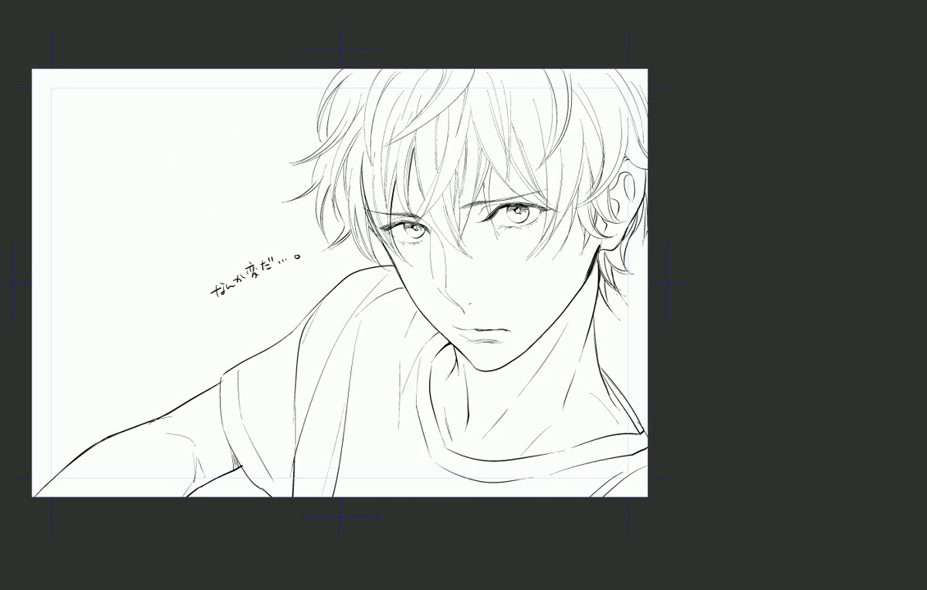
Step: Add a layer of dotted screentone and clear its full-page fill, leaving tone only in the shadows around the eyes
right_click(925, 279)
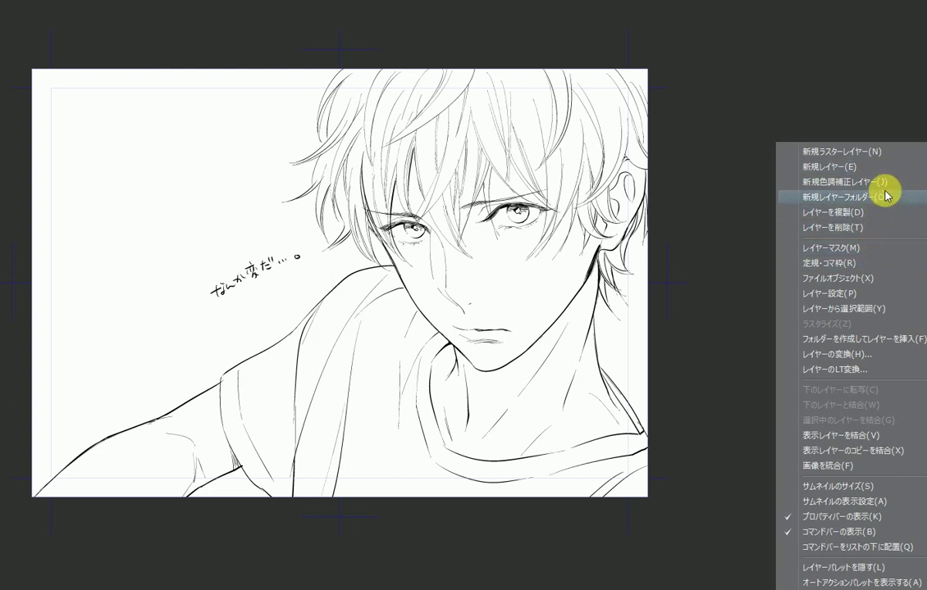
click(925, 212)
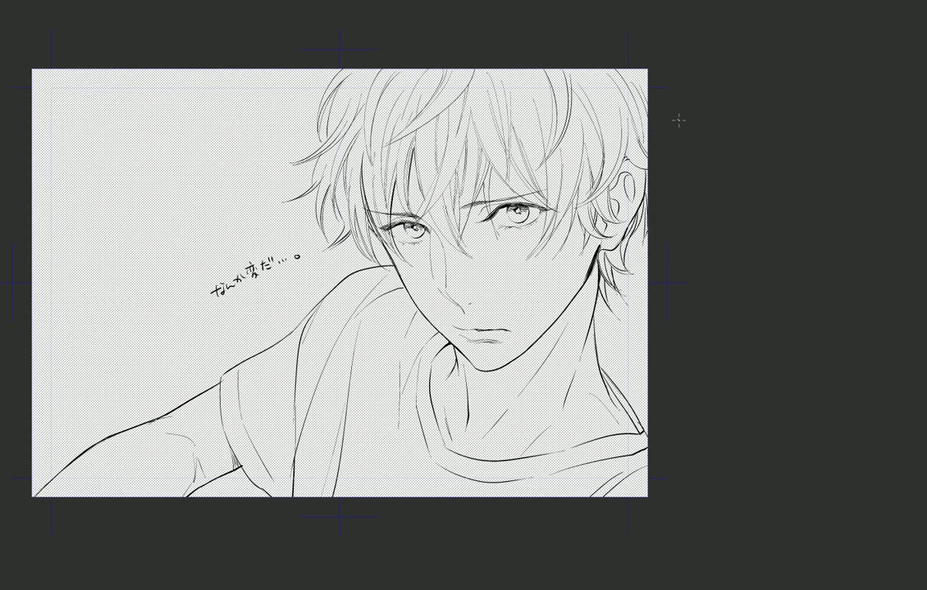
key(ctrl+z)
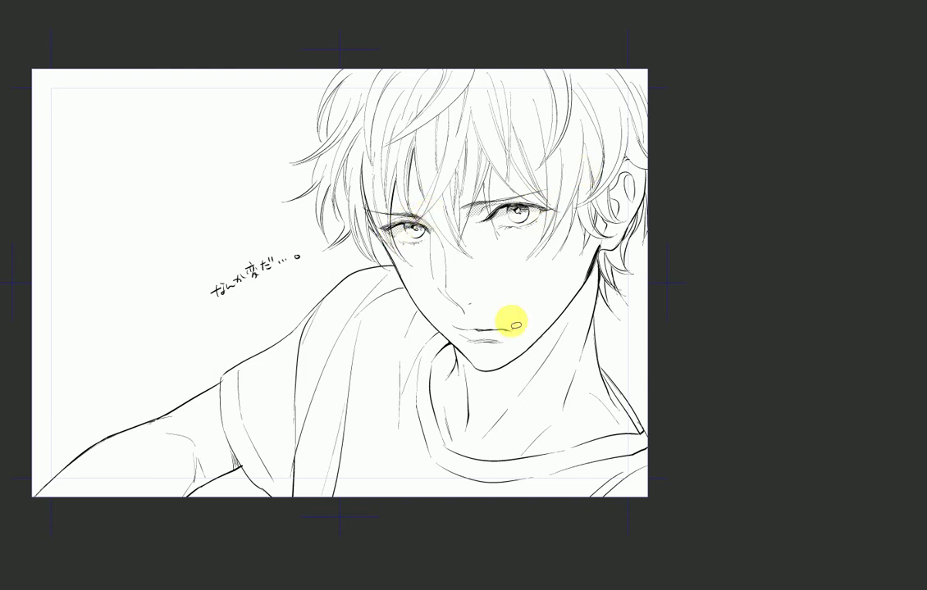
Step: Shade the underside of the nose, the lower lip and the neck beneath the chin with dotted screentone
mouse_move(445, 293)
mouse_down()
mouse_move(479, 322)
mouse_move(460, 297)
mouse_up()
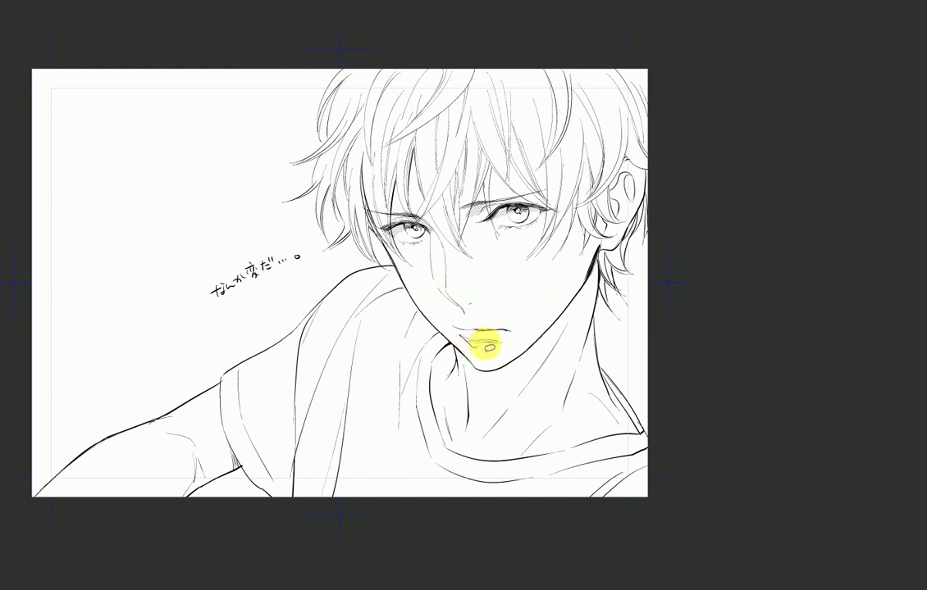
mouse_move(443, 291)
mouse_down()
mouse_move(465, 314)
mouse_move(438, 288)
mouse_up()
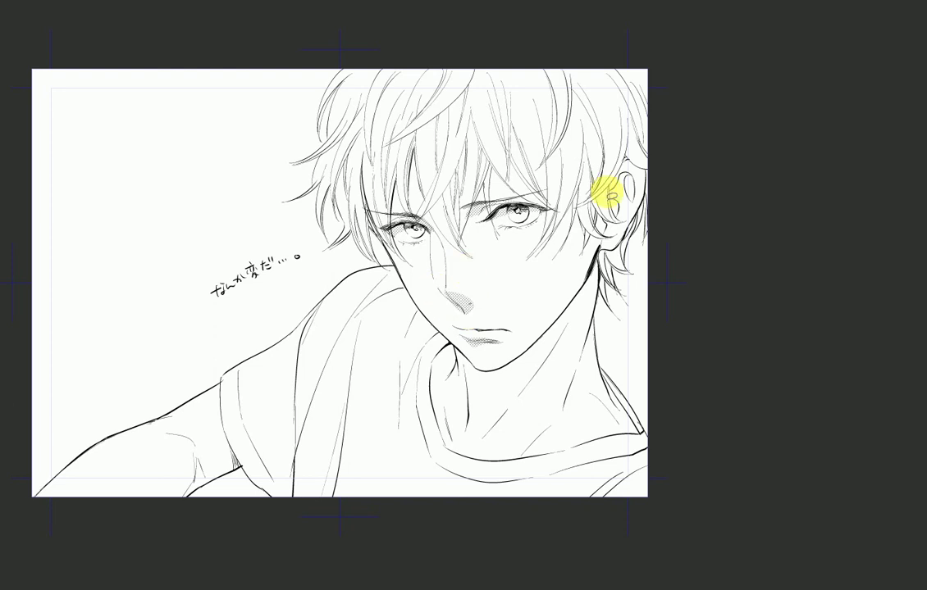
mouse_move(477, 368)
mouse_down()
mouse_move(445, 349)
mouse_move(431, 391)
mouse_move(446, 430)
mouse_move(541, 337)
mouse_up()
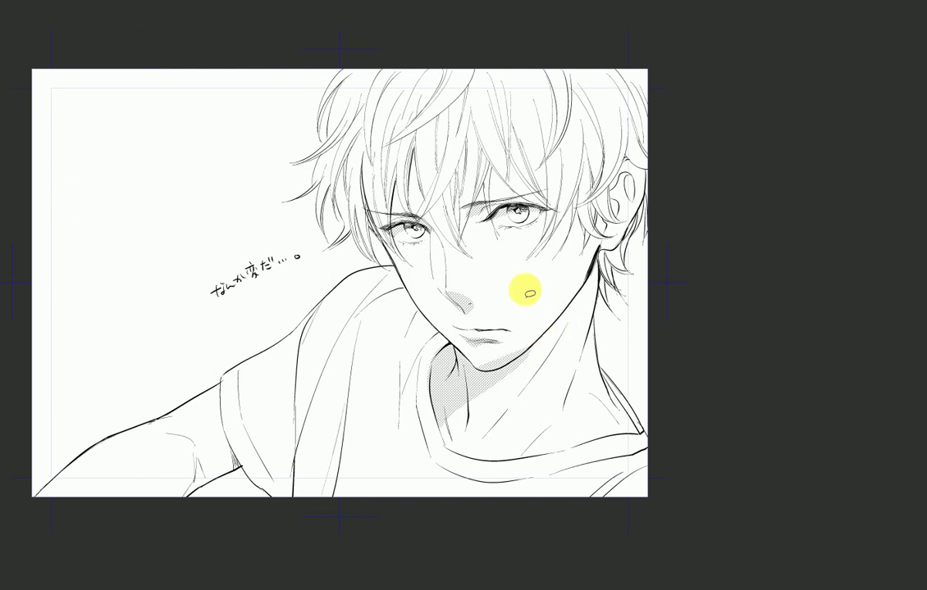